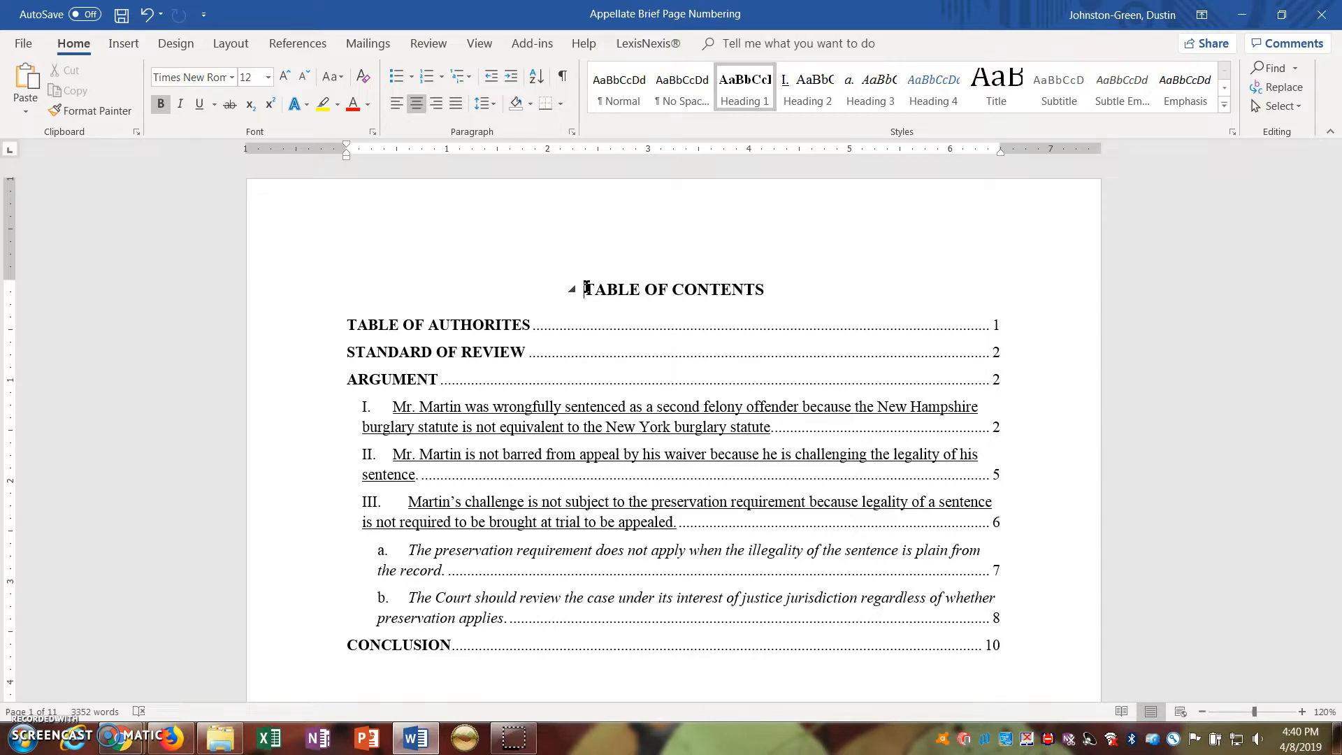
# Insert a next-page section break before the TABLE OF CONTENTS heading and enter CAPTION as the heading of the new first page
pyautogui.click(241, 46)
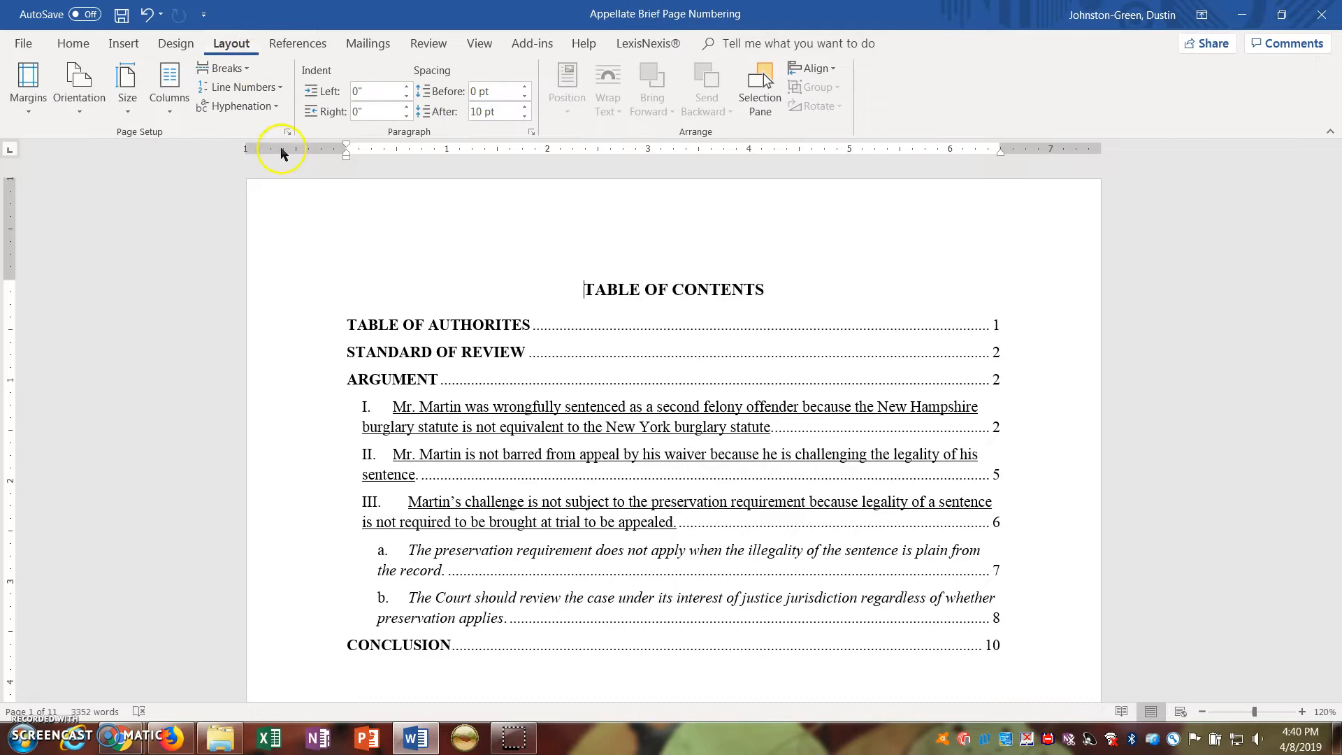
pyautogui.click(231, 68)
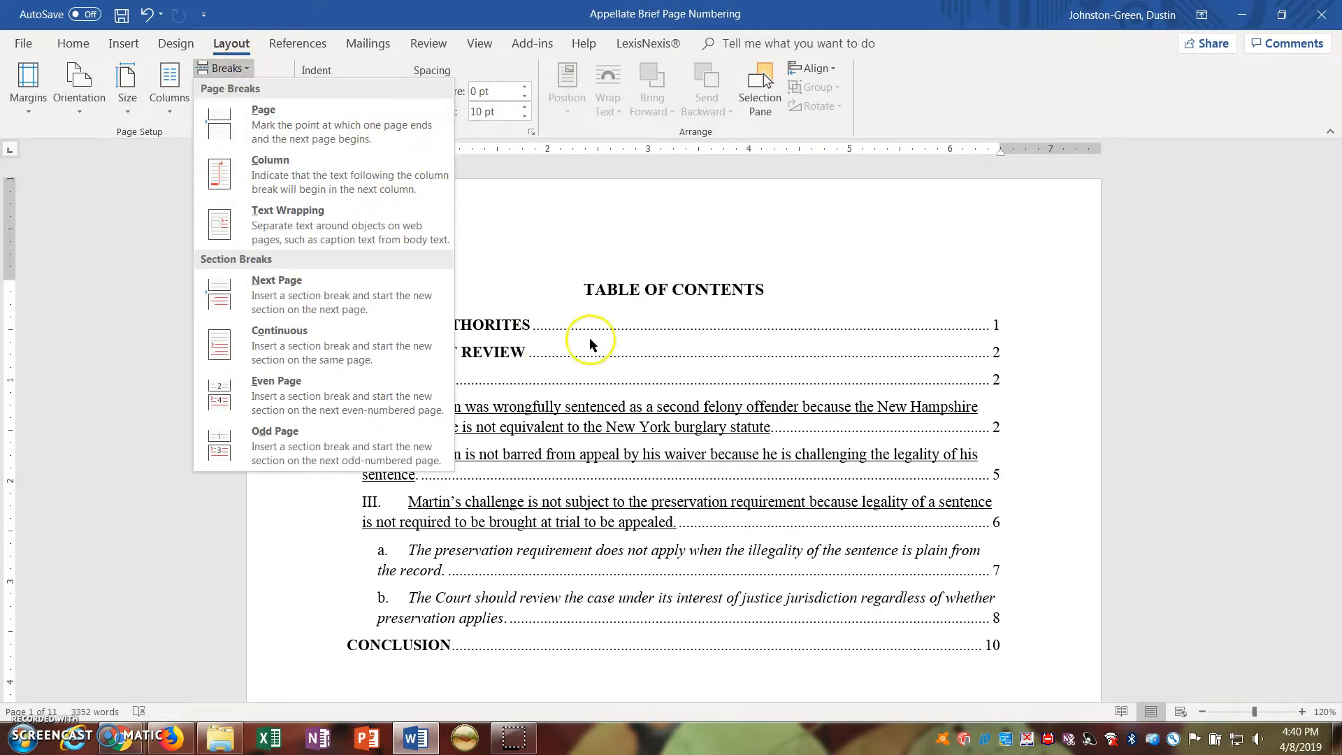
pyautogui.click(571, 297)
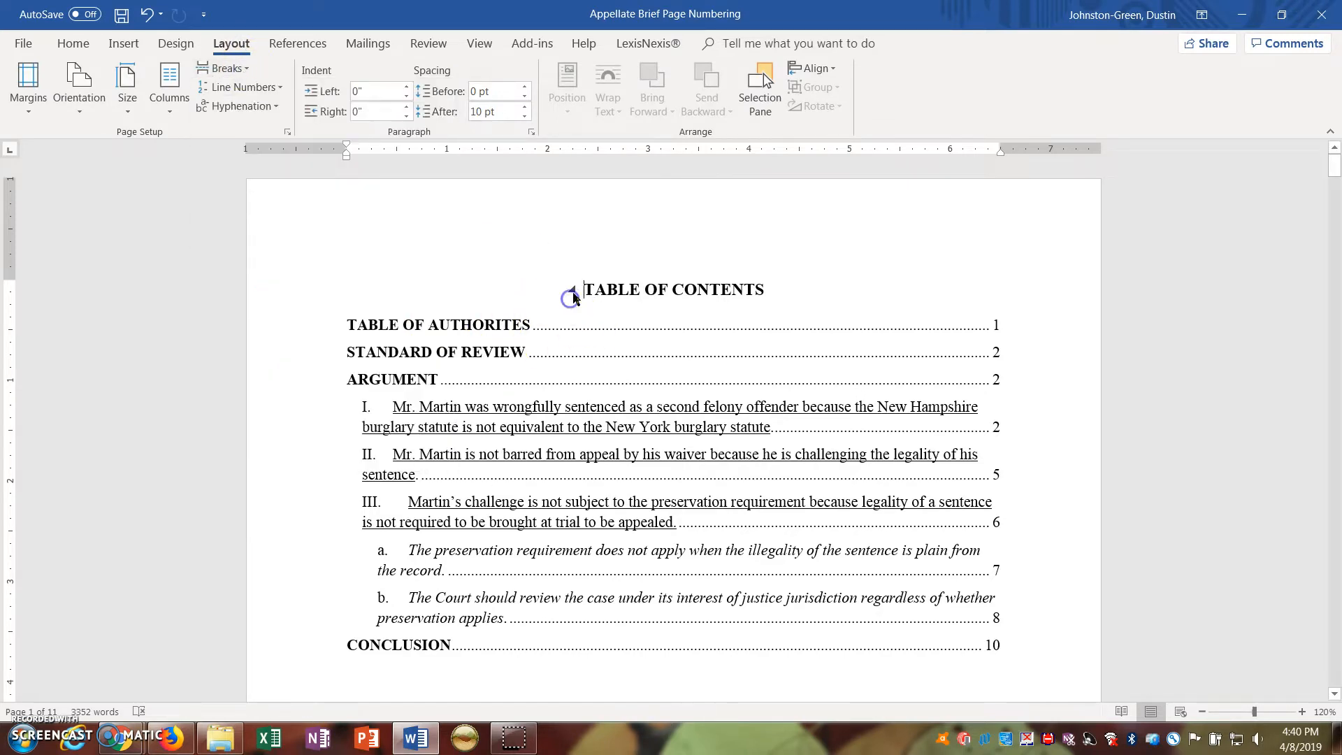
pyautogui.click(234, 69)
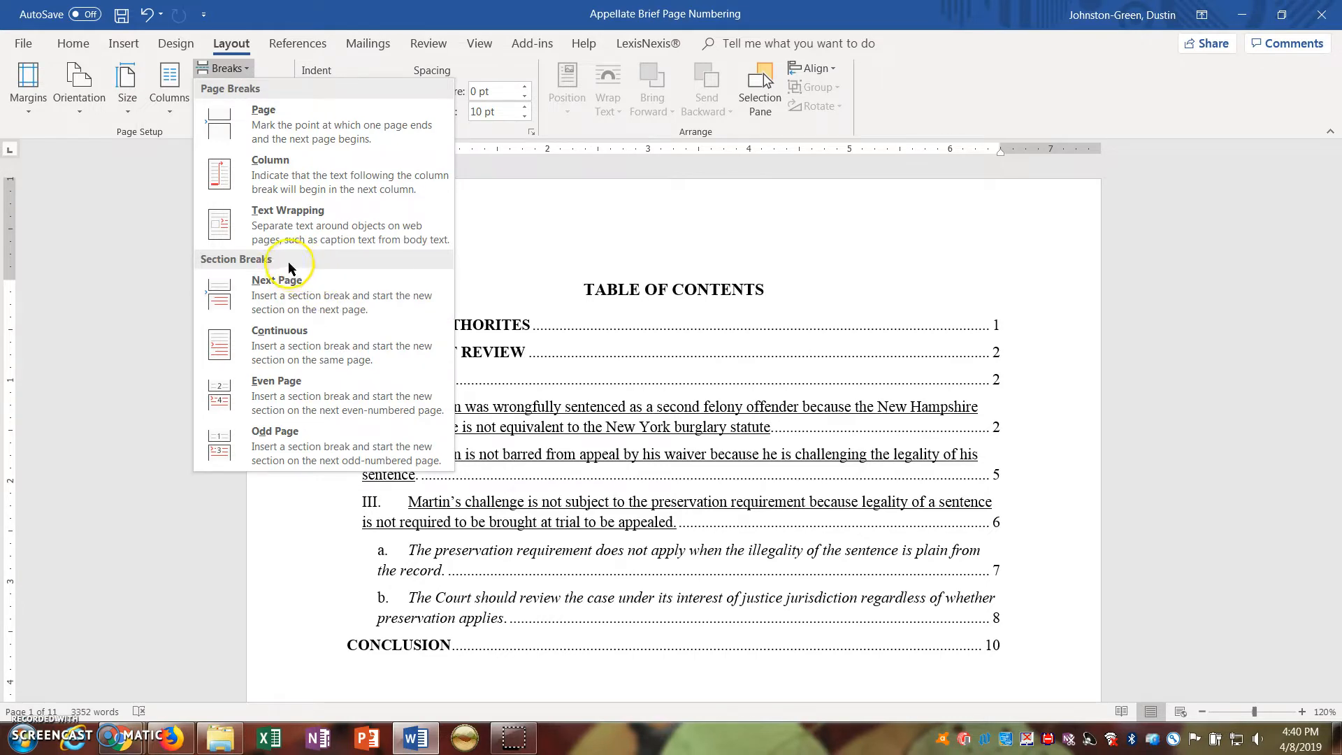
pyautogui.click(259, 301)
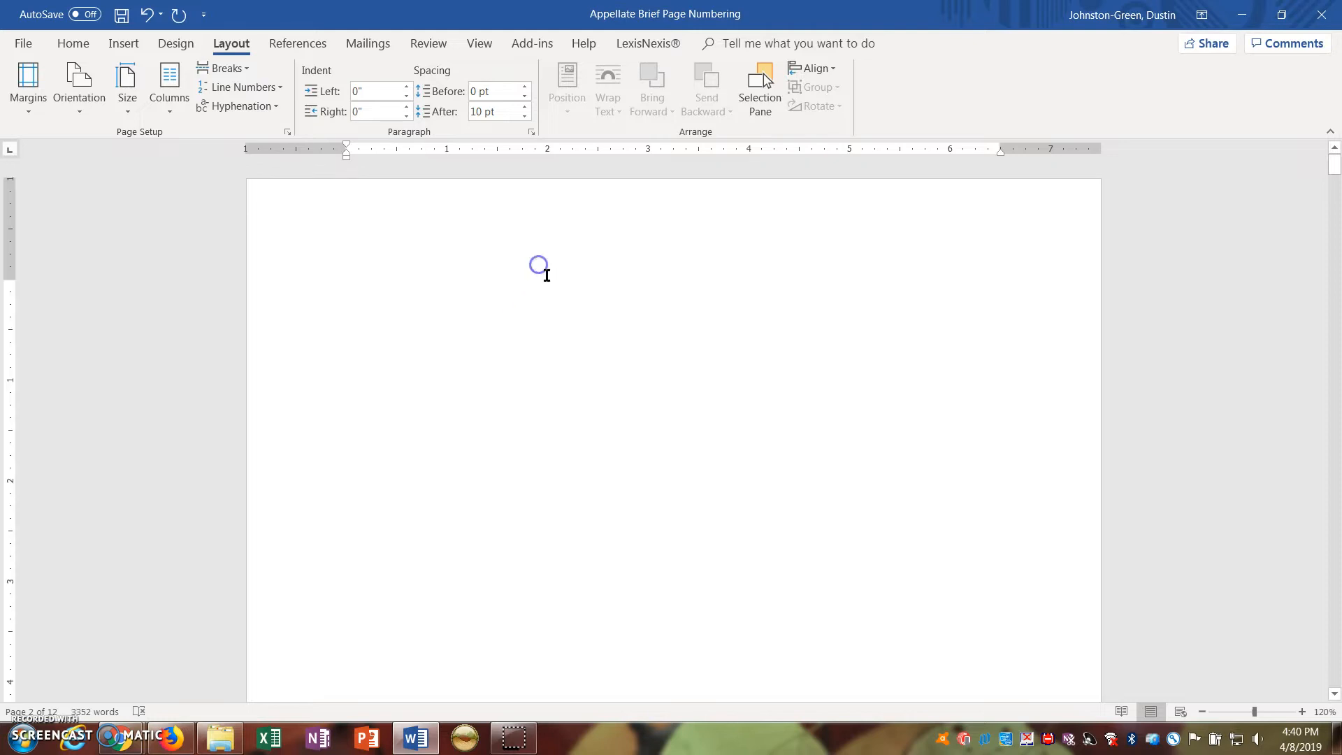
pyautogui.write('CAPTION')
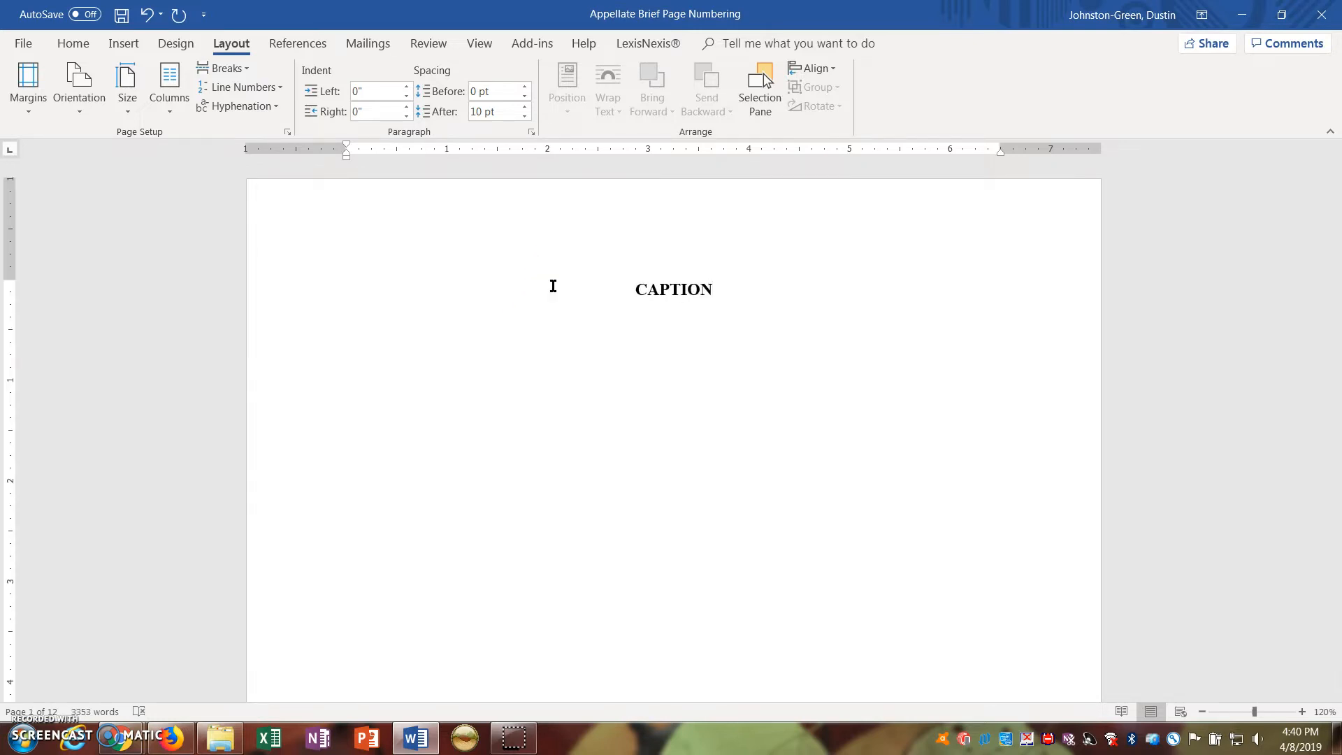
pyautogui.click(569, 296)
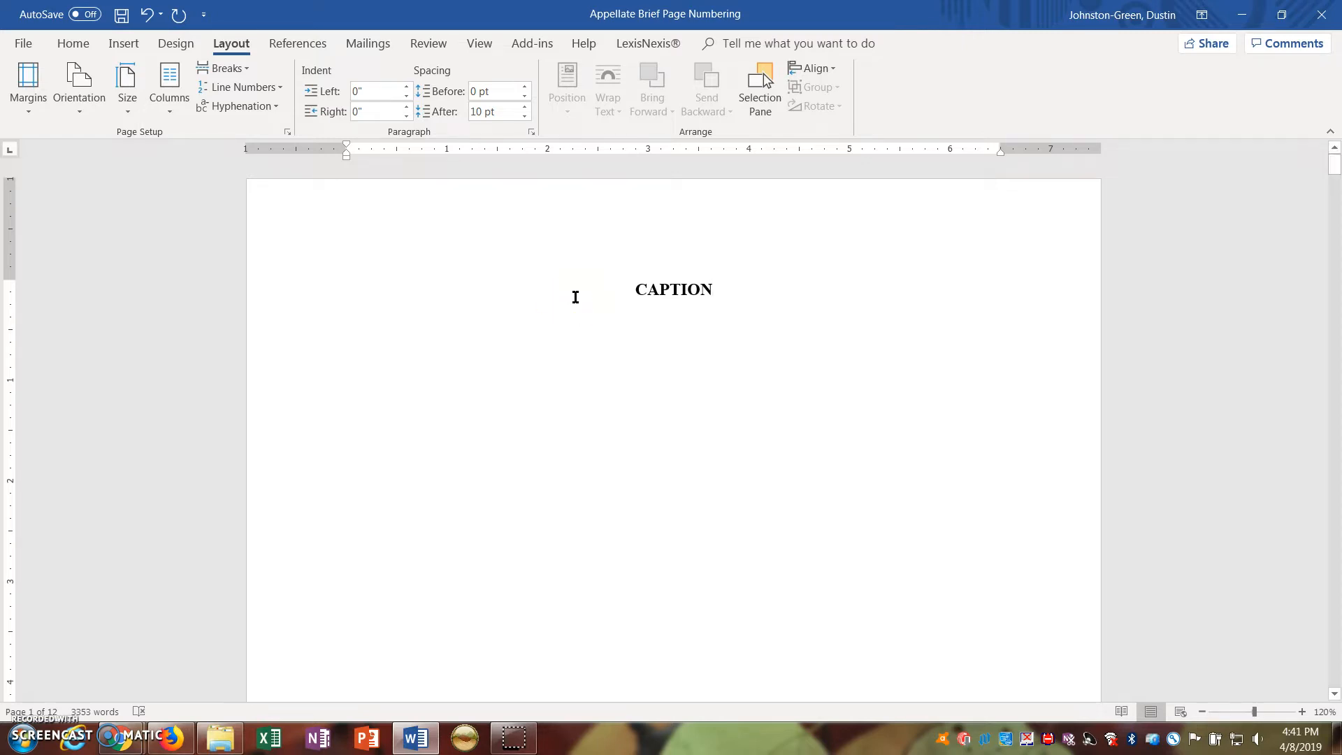
# Open the footer area at the end of the caption page and check the section labels on either side of the break
pyautogui.scroll(-12, 575, 297)
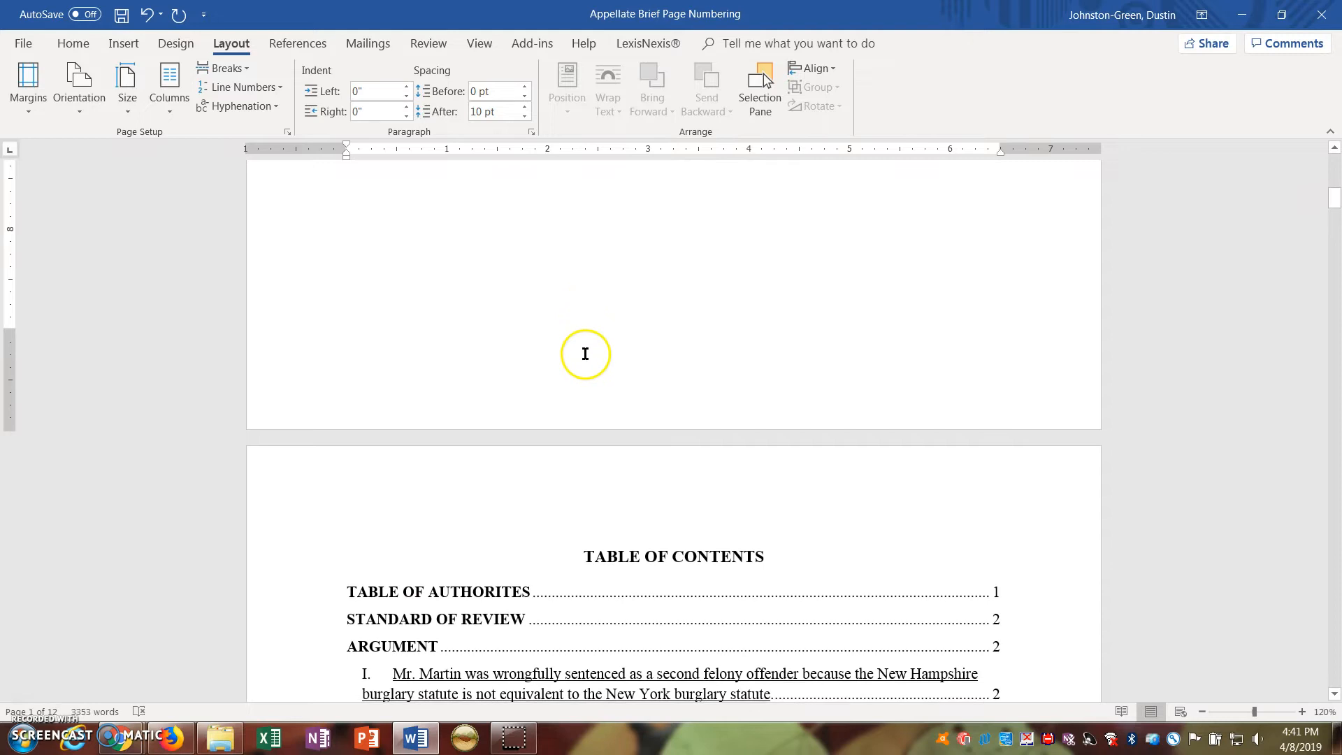
pyautogui.doubleClick(589, 389)
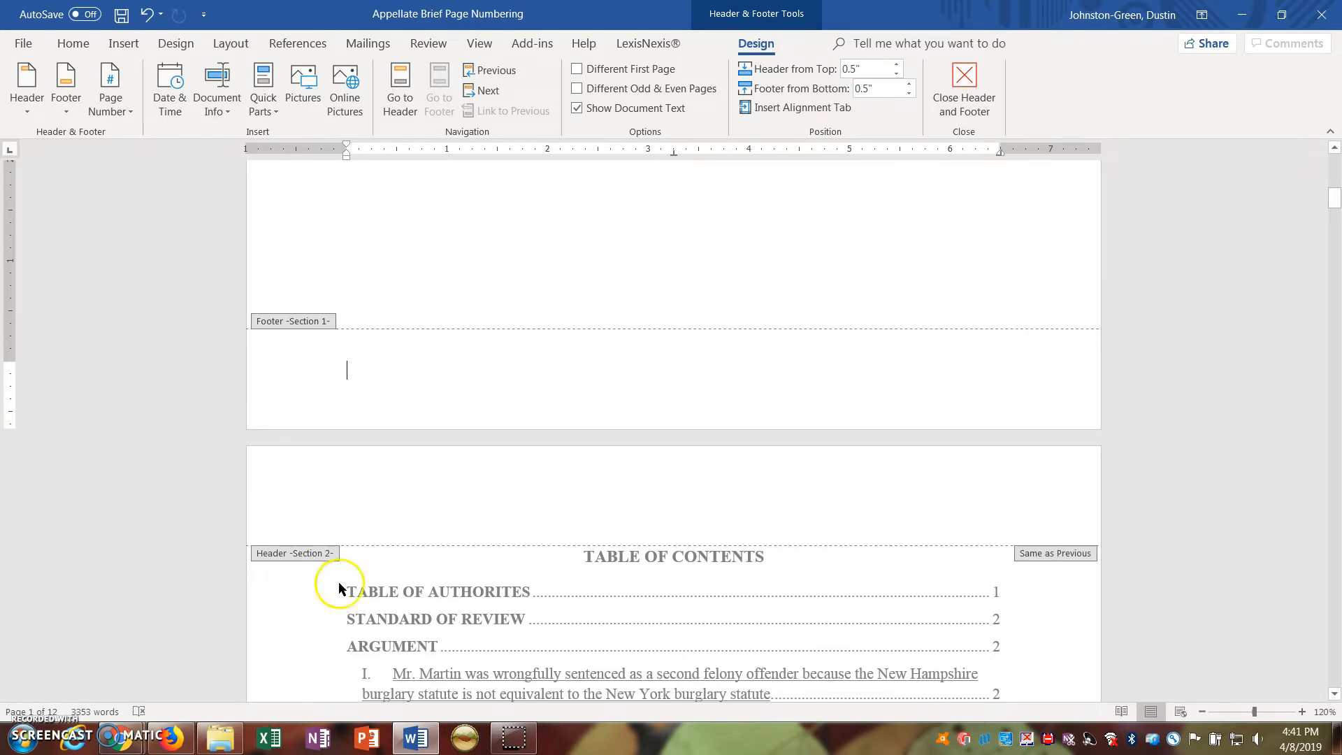
pyautogui.click(474, 590)
# Insert a next-page section break before the STANDARD OF REVIEW heading and open that page's header area to check its section label
pyautogui.scroll(-9, 474, 587)
pyautogui.scroll(-15, 474, 590)
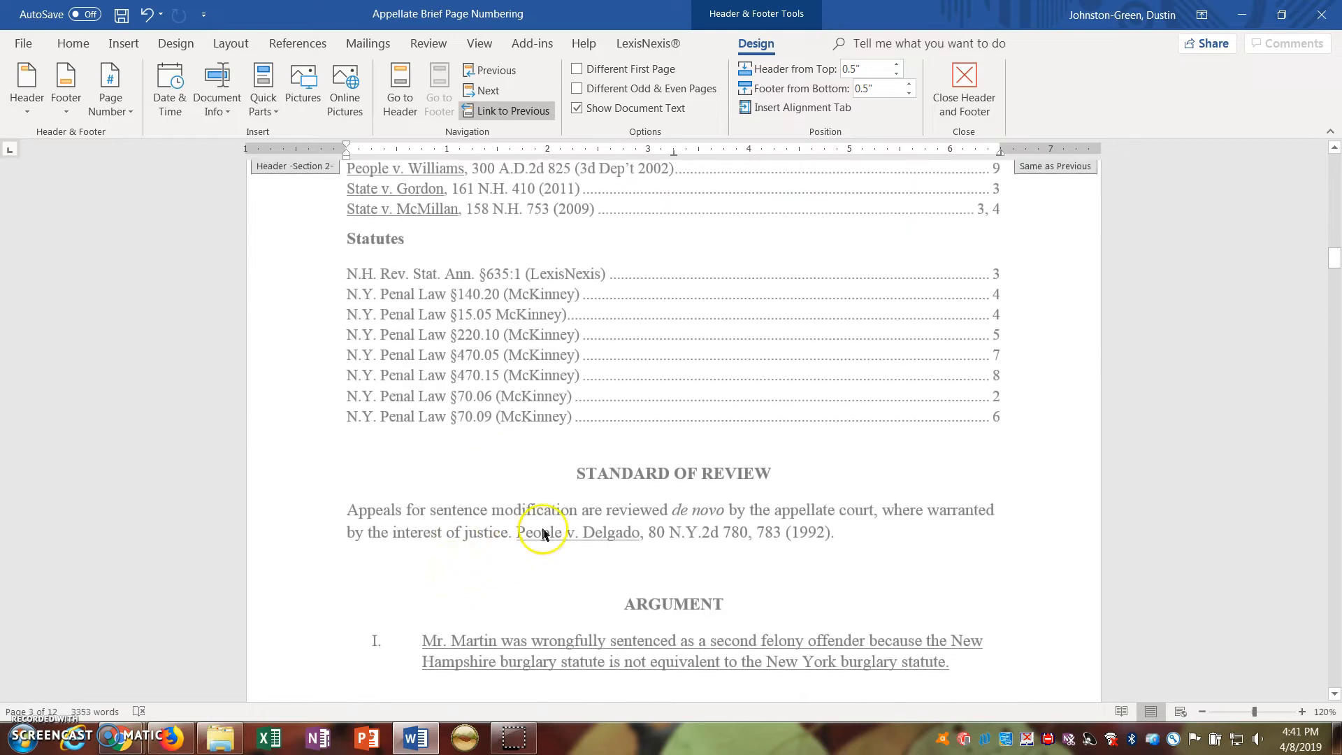
pyautogui.doubleClick(577, 473)
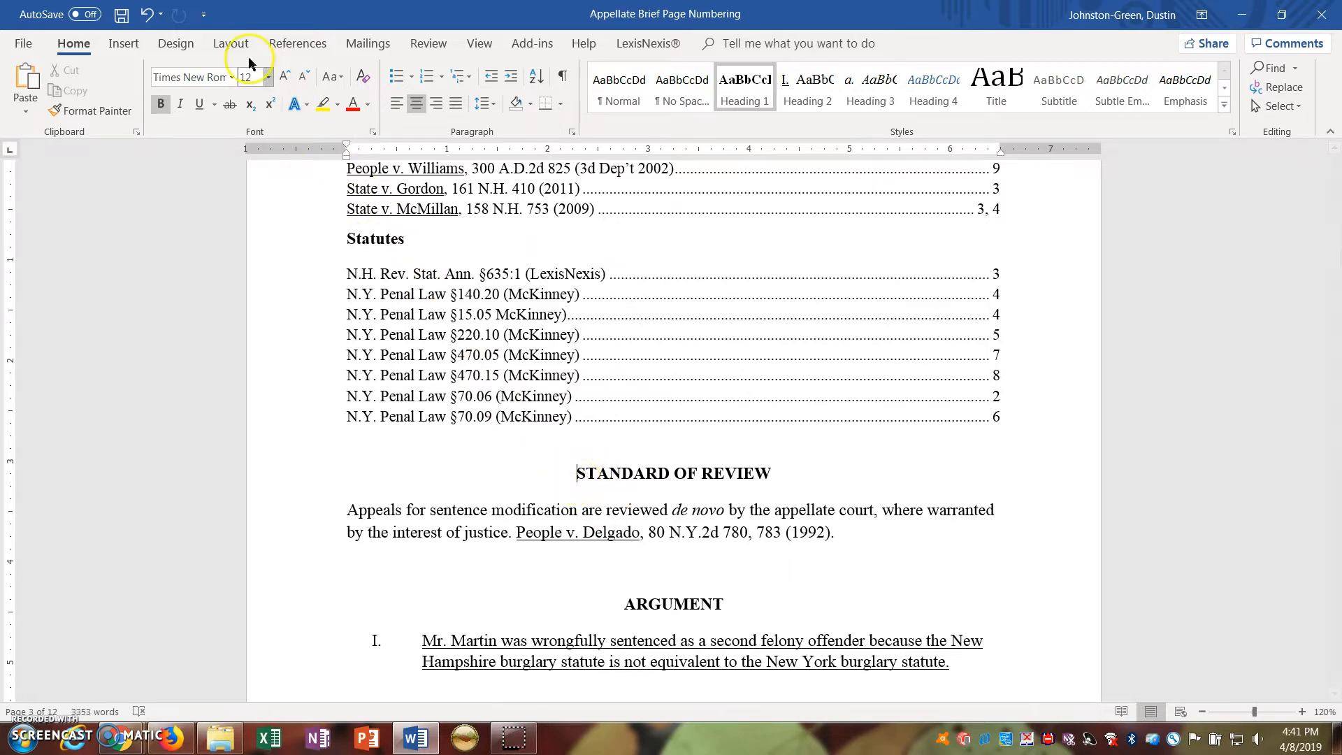
pyautogui.click(226, 46)
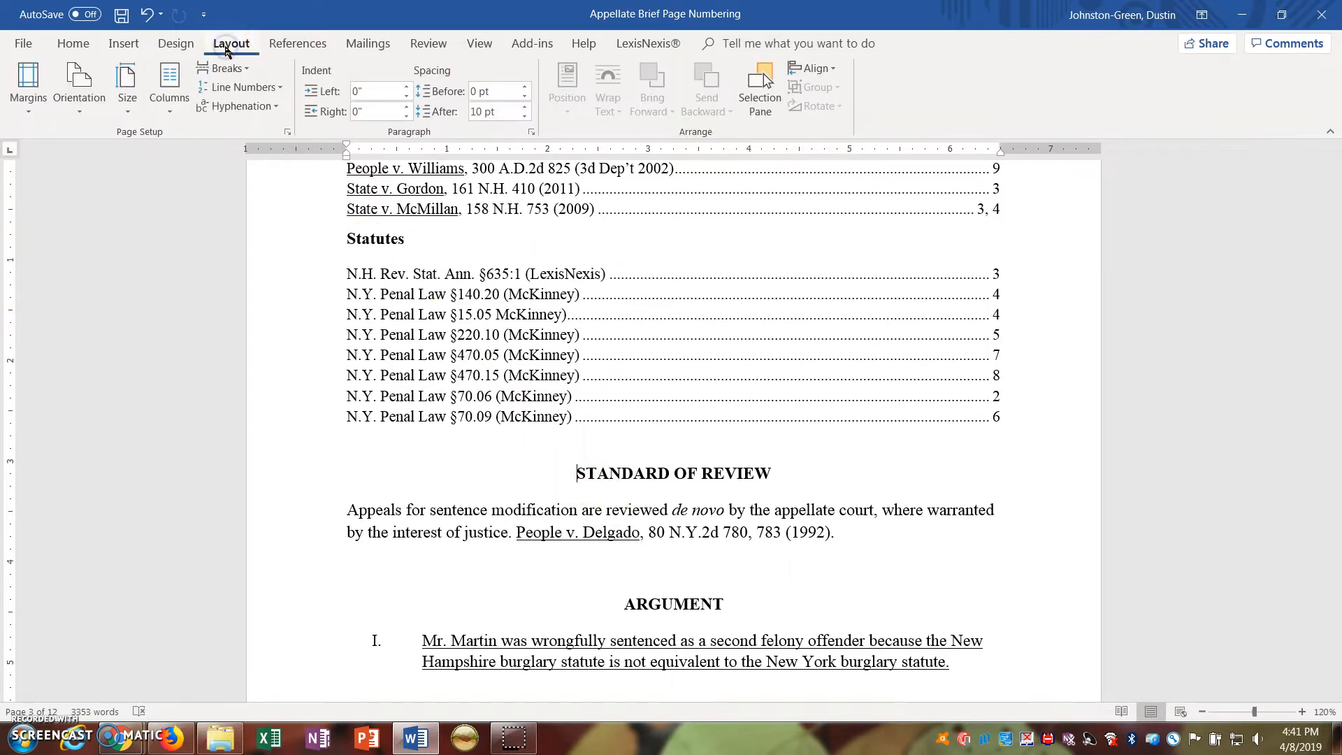
pyautogui.click(227, 68)
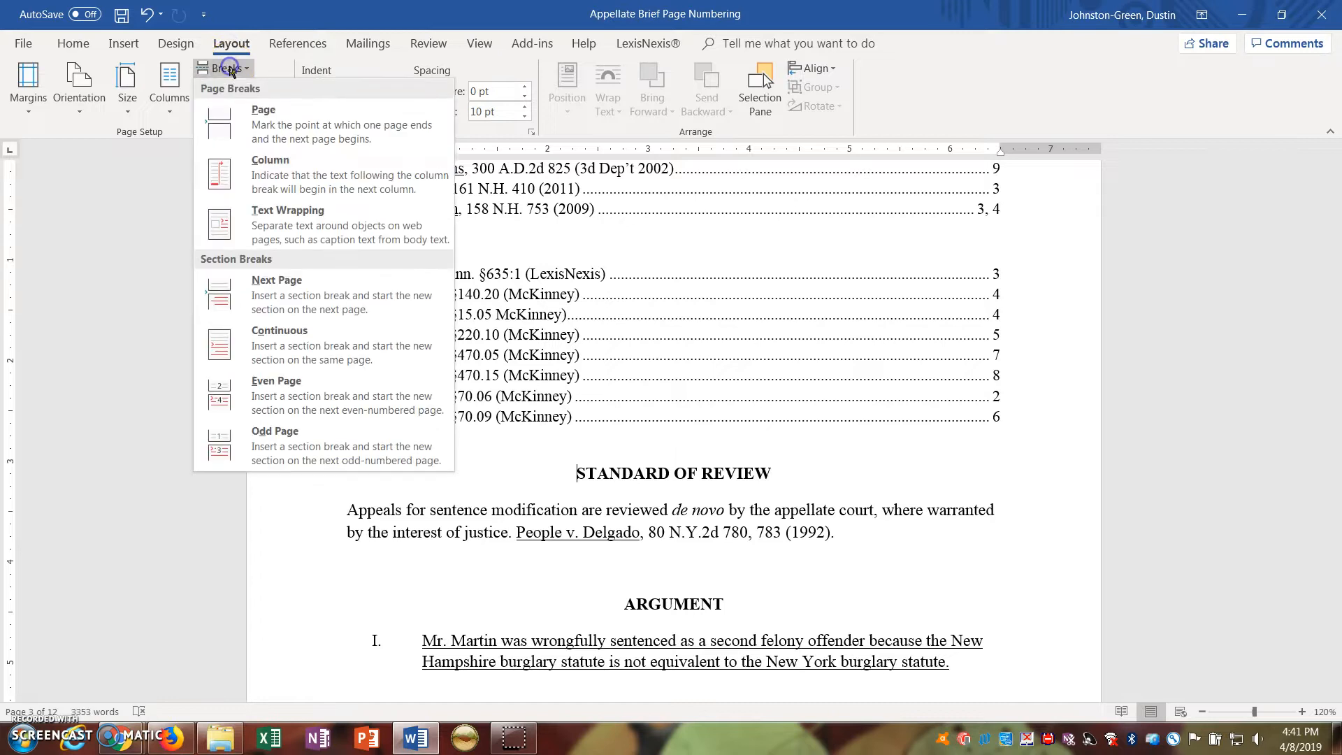
pyautogui.click(264, 286)
pyautogui.scroll(-3, 314, 348)
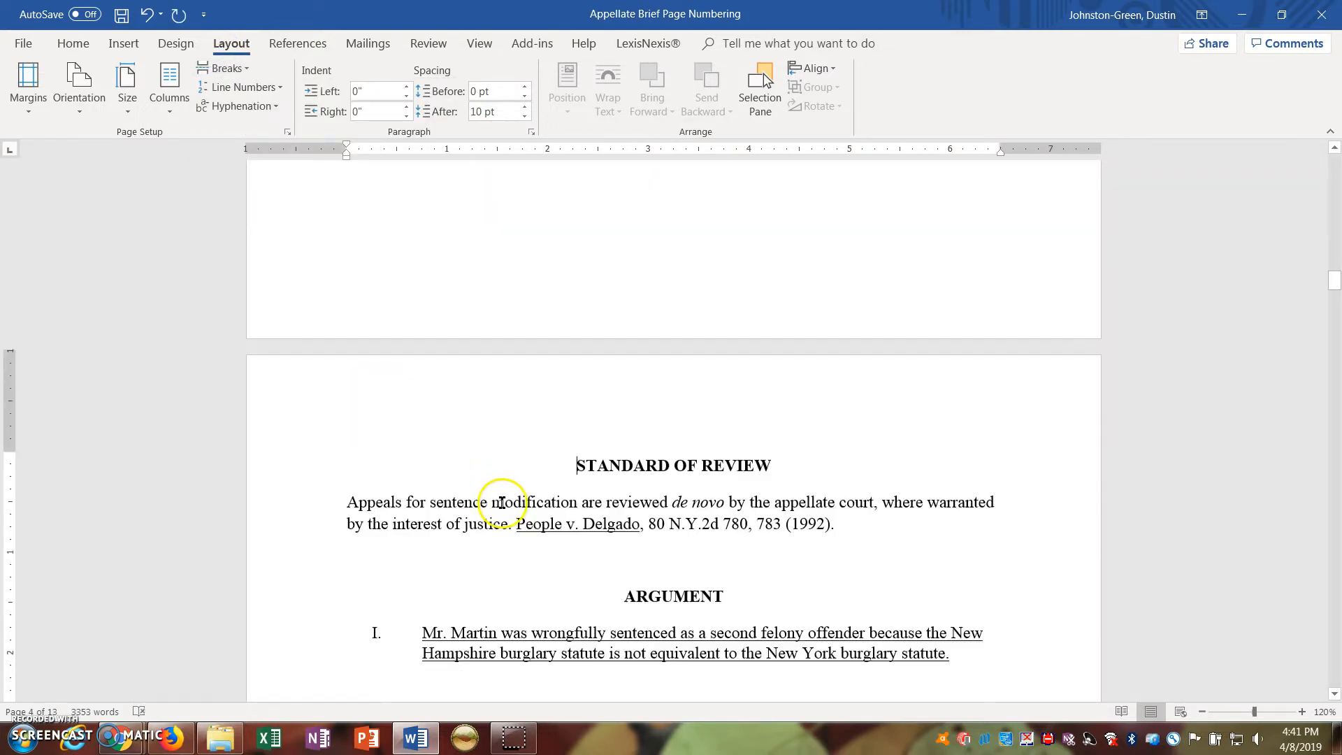
pyautogui.doubleClick(470, 406)
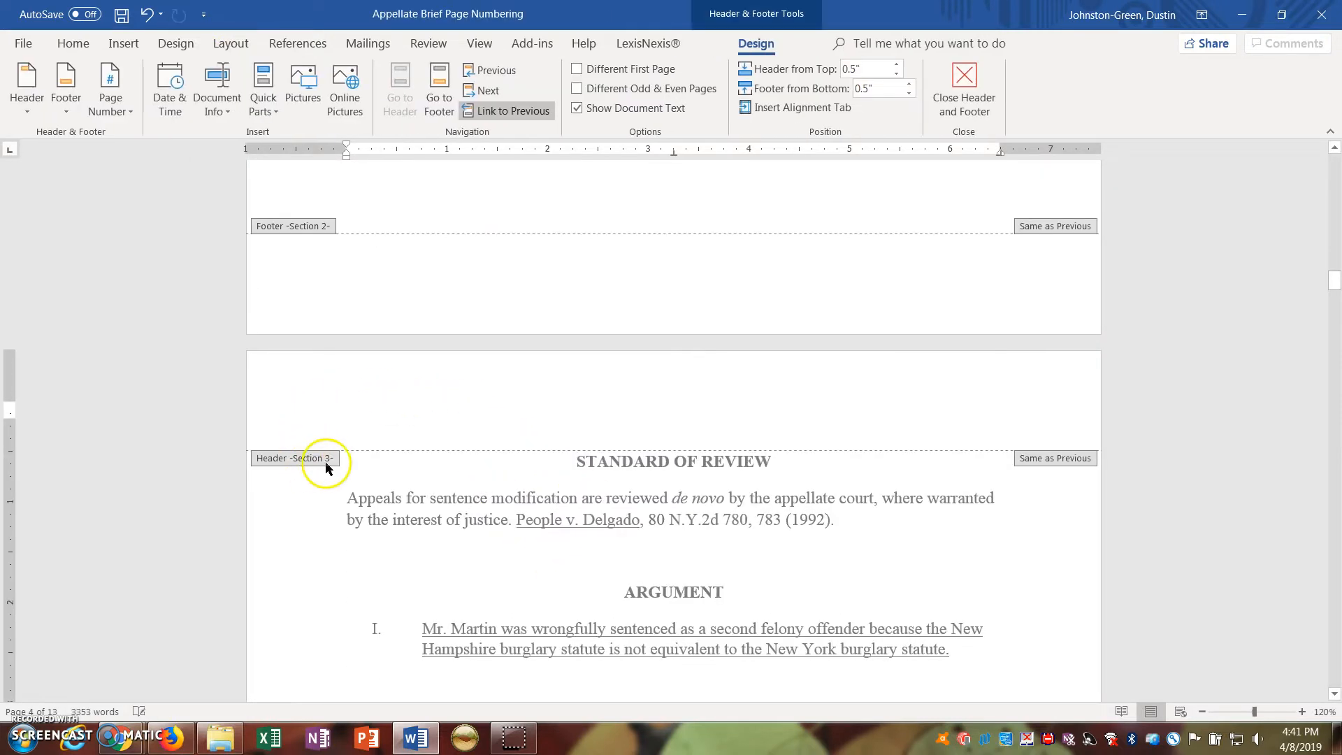
# Insert a plain page break before the TABLE OF AUTHORITES heading, keeping it in the same section as the table of contents
pyautogui.scroll(10, 412, 419)
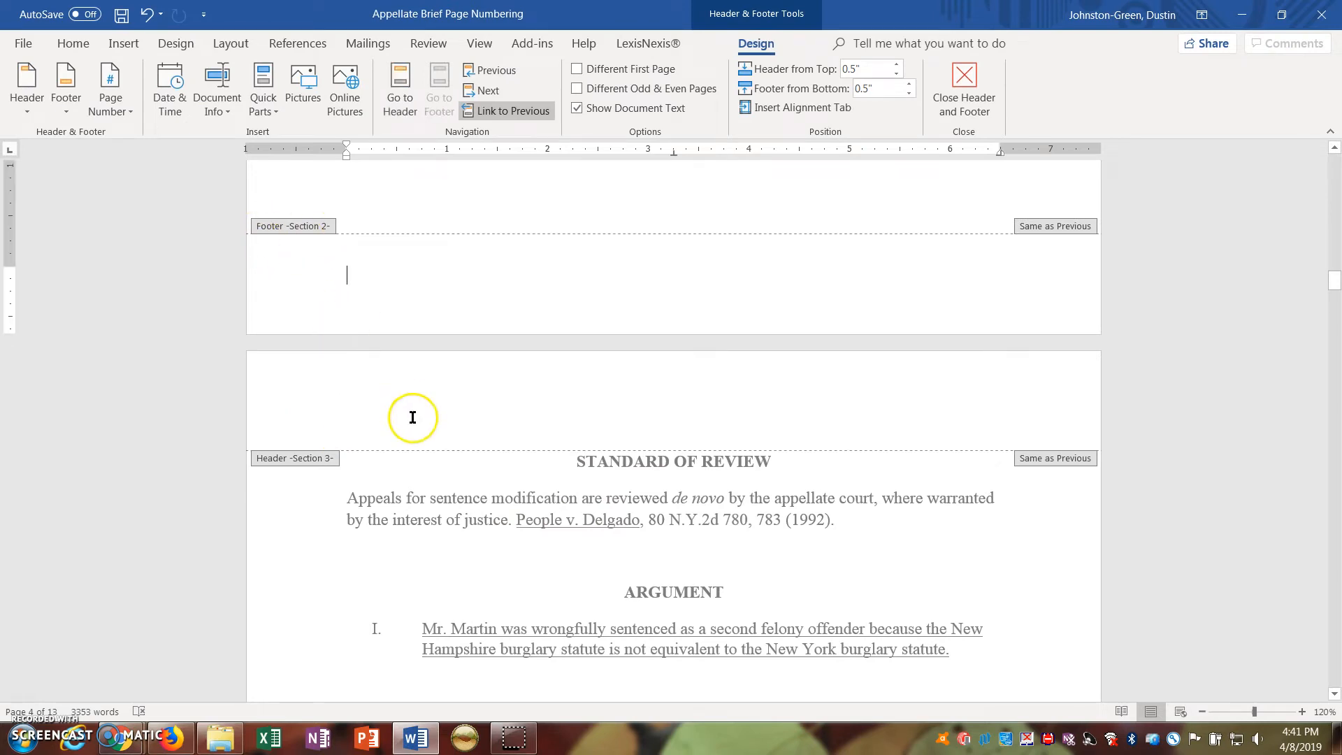
pyautogui.scroll(12, 433, 427)
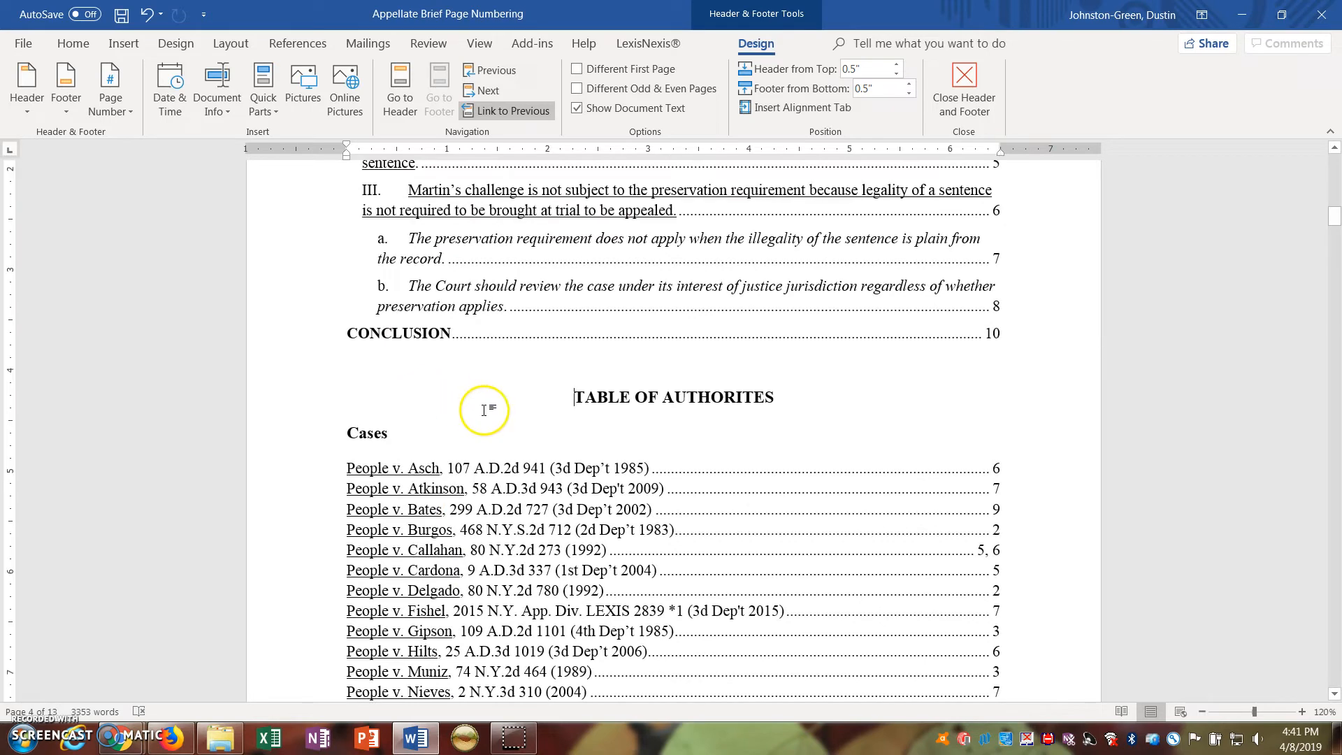
pyautogui.doubleClick(550, 401)
pyautogui.scroll(3, 550, 405)
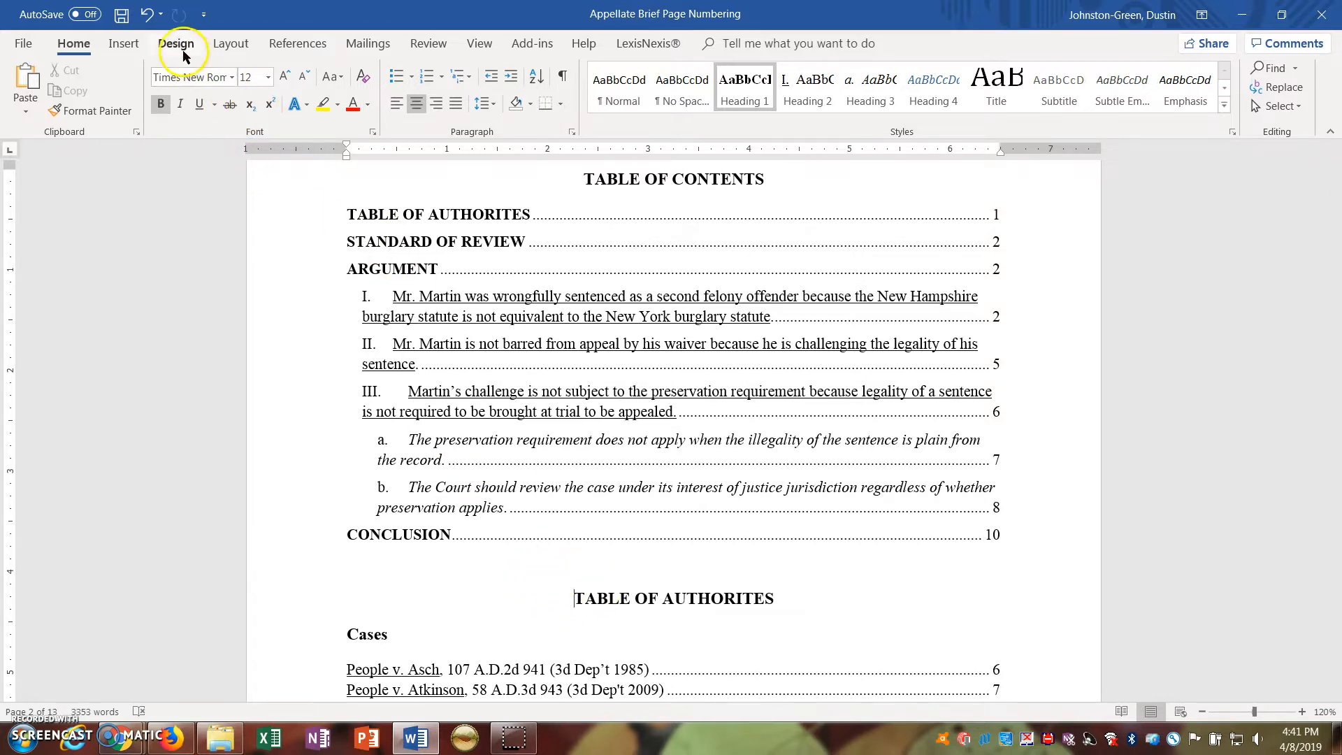
pyautogui.click(252, 46)
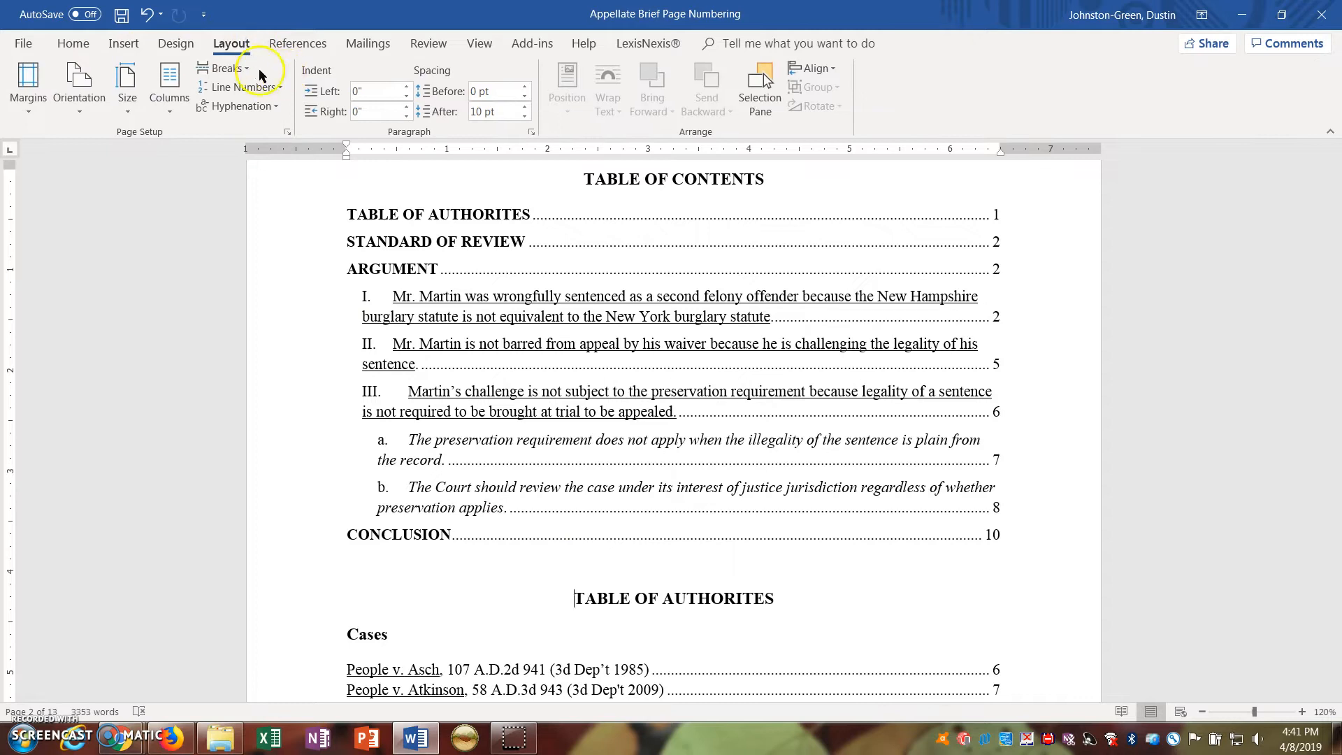
pyautogui.click(250, 70)
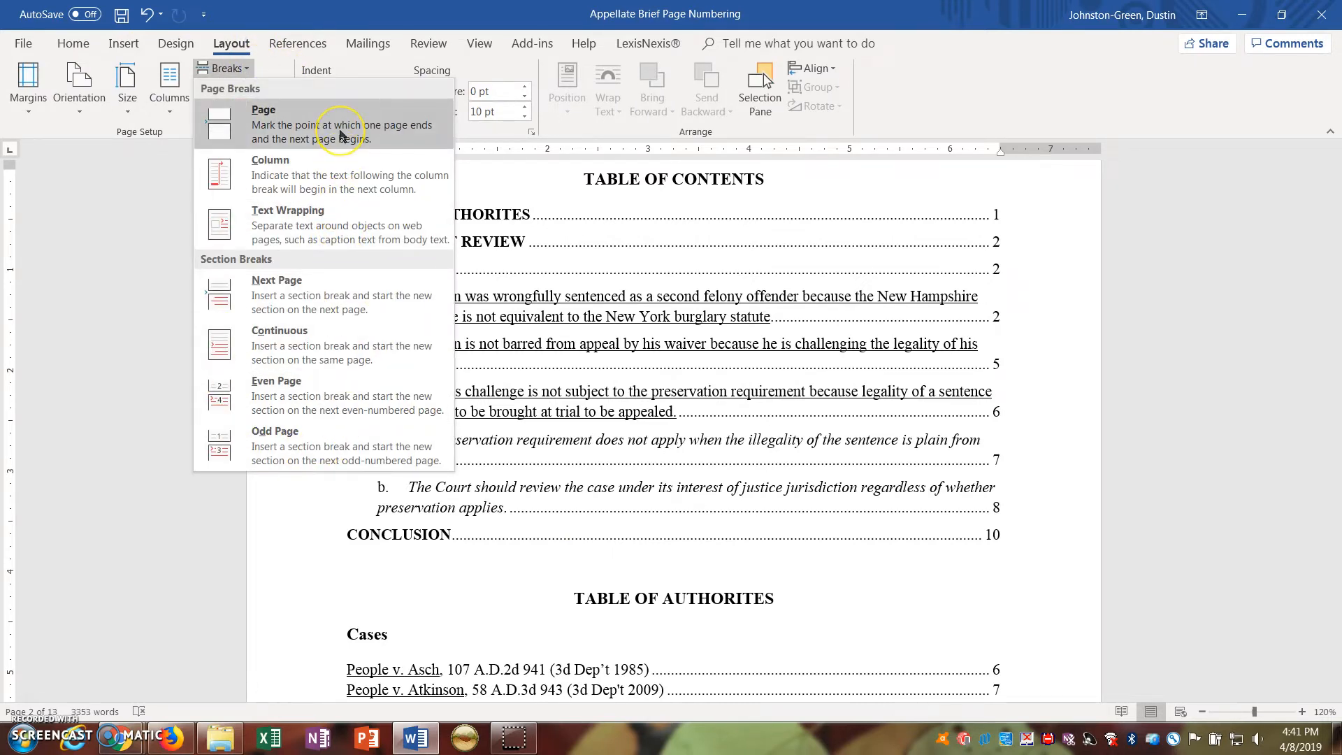
pyautogui.click(260, 124)
pyautogui.scroll(-4, 464, 440)
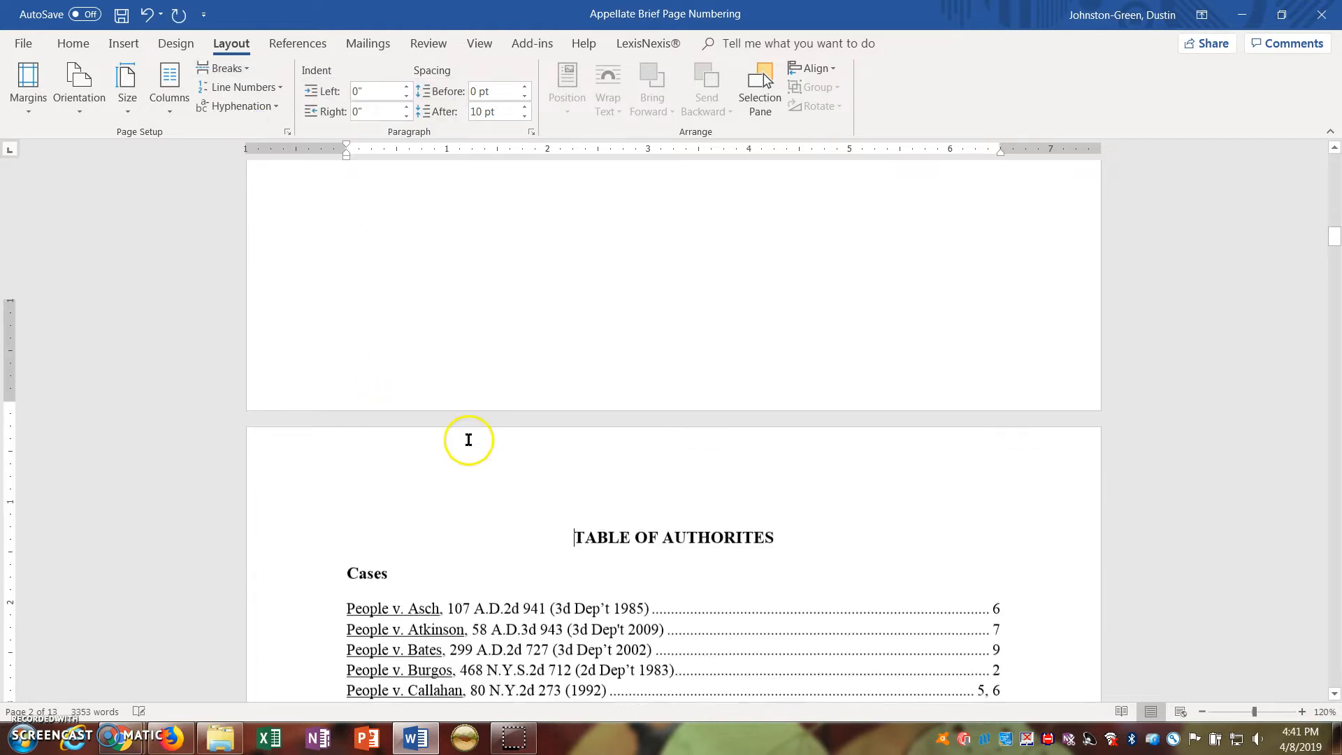
pyautogui.scroll(-3, 569, 480)
# Open the footer on the table of contents page and unlink the Section 2 footer from the previous section
pyautogui.scroll(10, 569, 480)
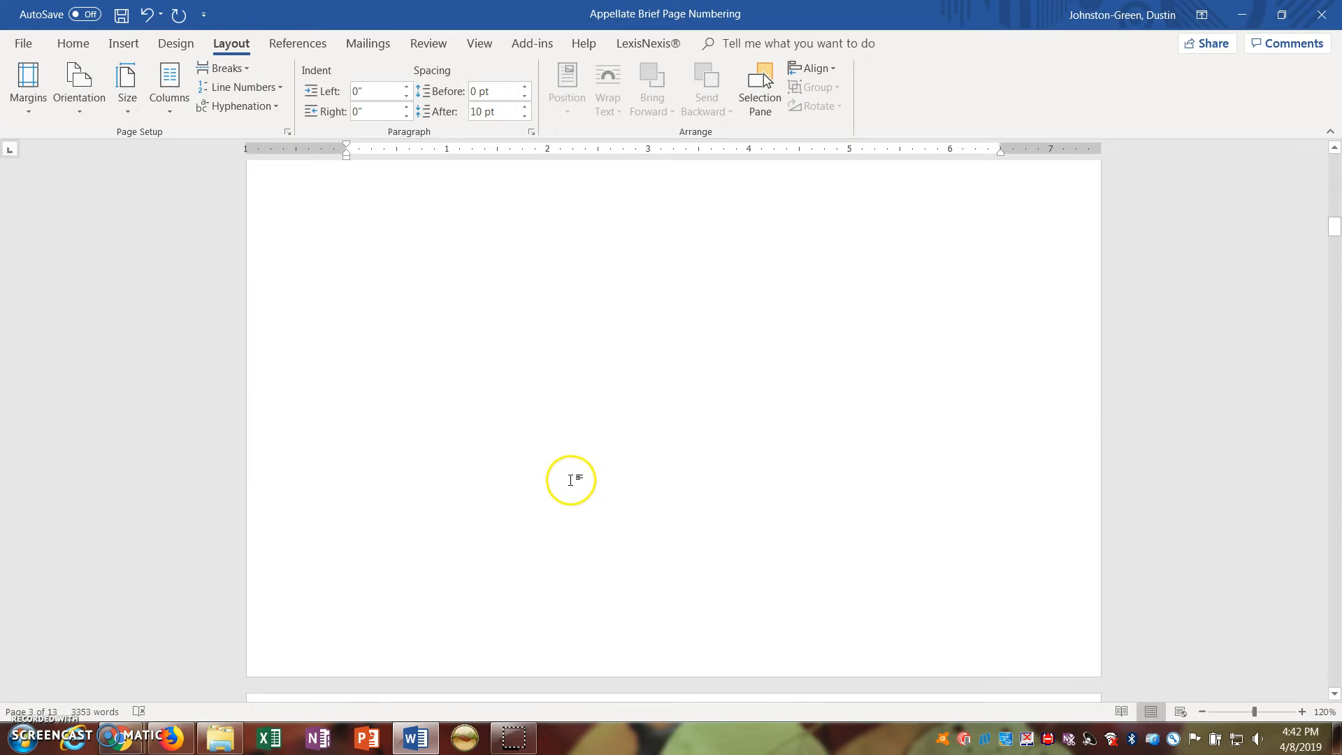
pyautogui.scroll(6, 571, 480)
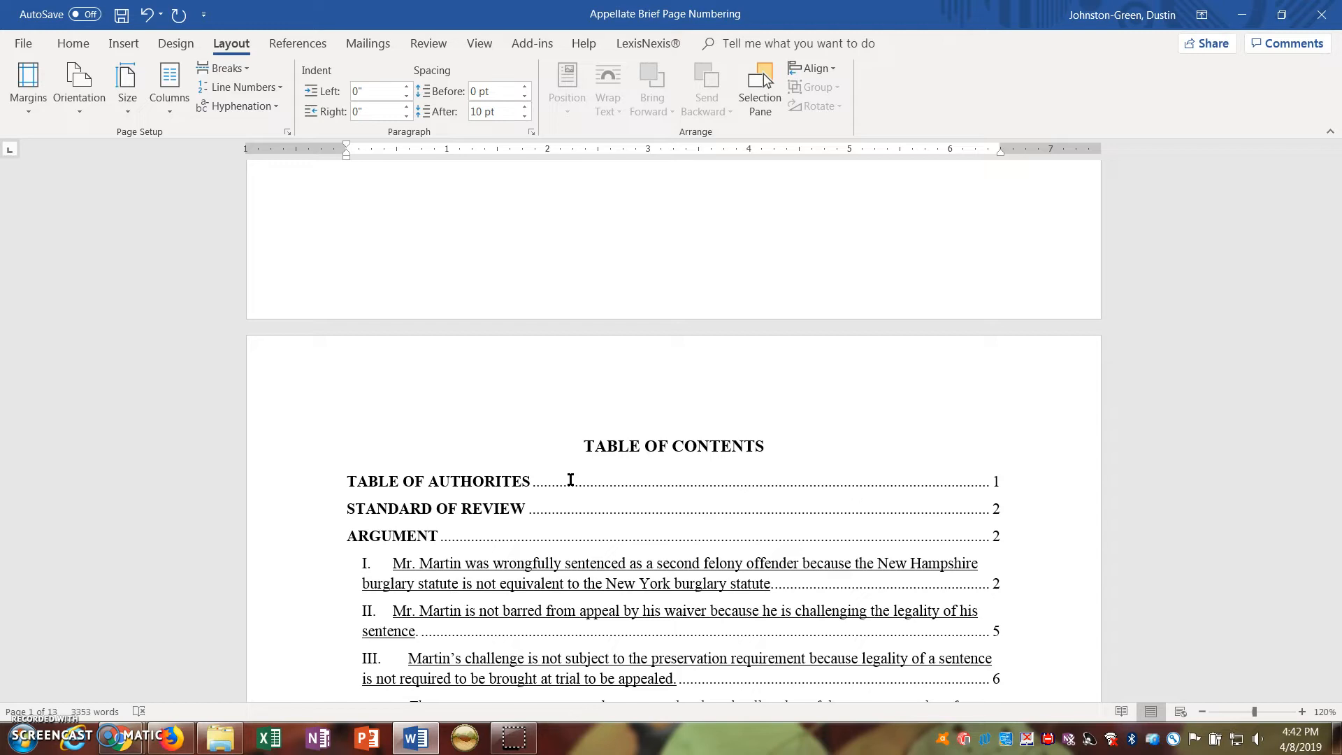
pyautogui.scroll(-9, 570, 480)
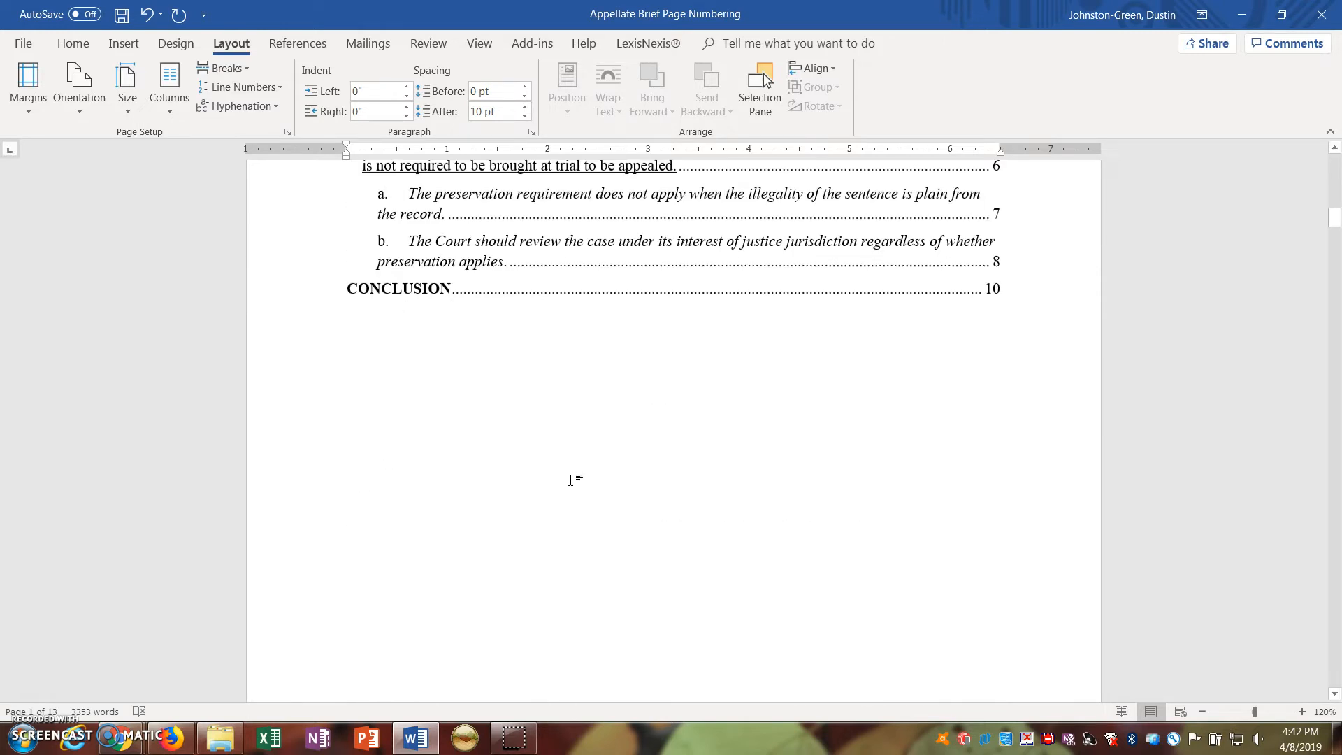
pyautogui.click(542, 486)
pyautogui.doubleClick(538, 529)
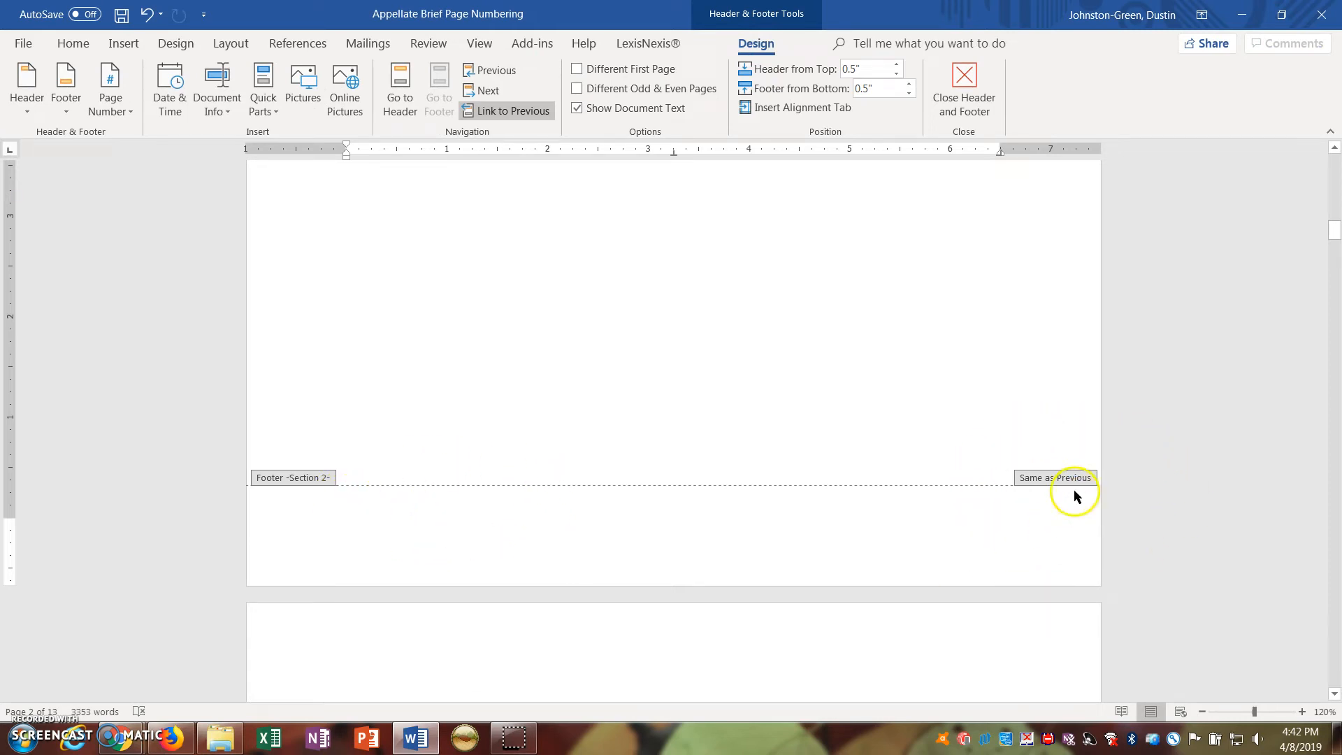
pyautogui.click(520, 116)
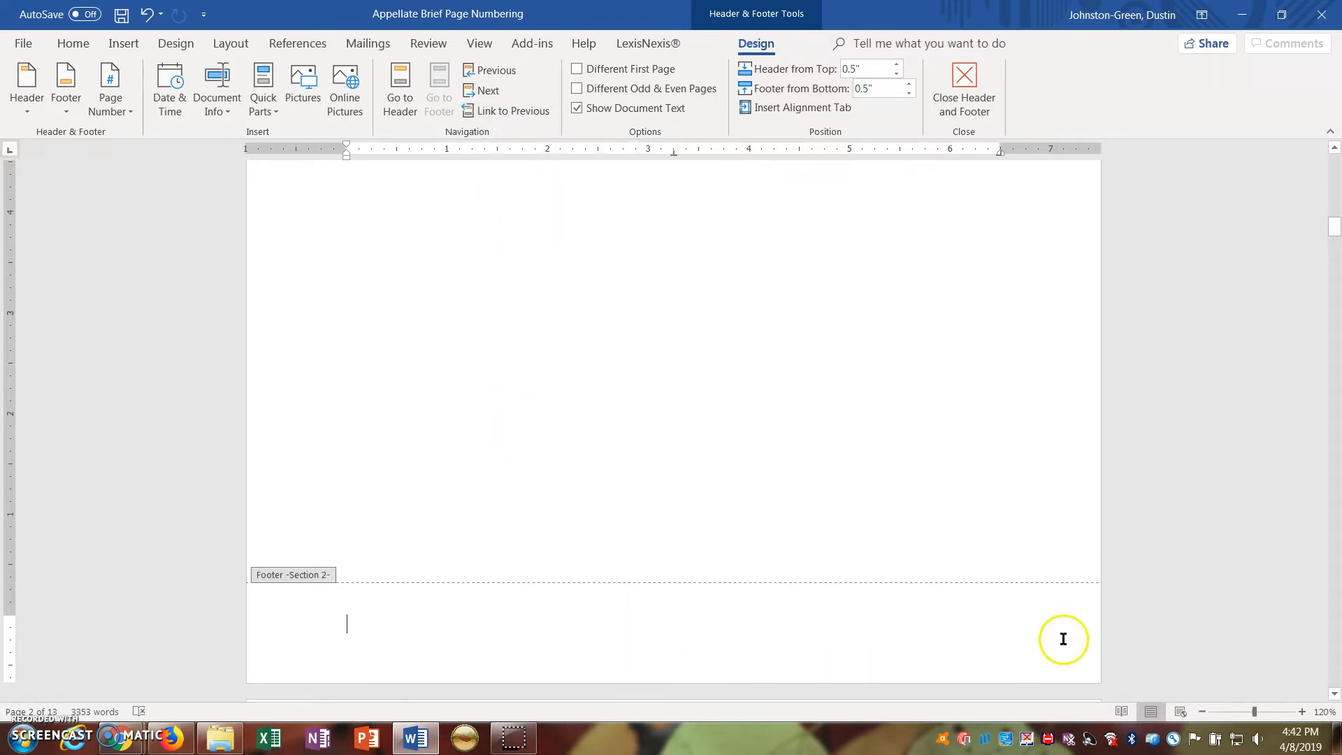
# Unlink the Section 3 footer, on the page that starts with the standard of review, from the previous section
pyautogui.scroll(-5, 1098, 580)
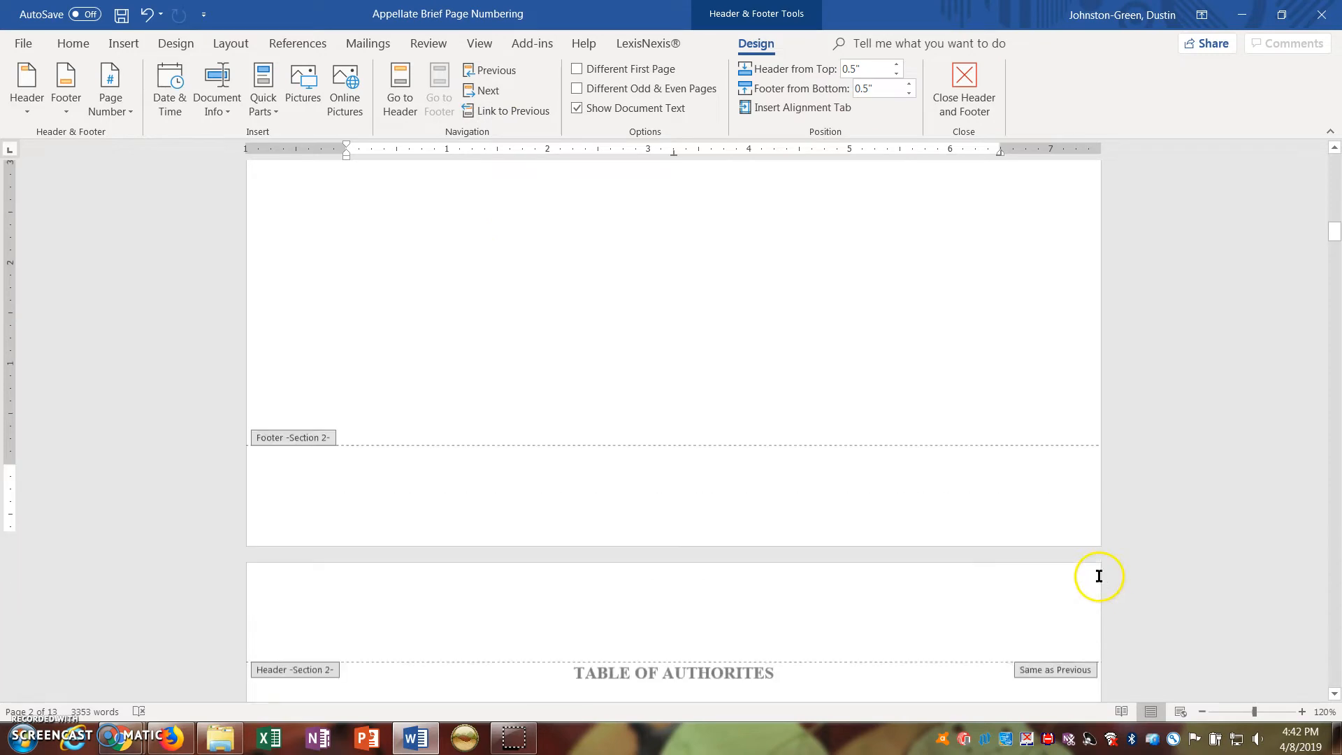
pyautogui.scroll(-8, 1099, 580)
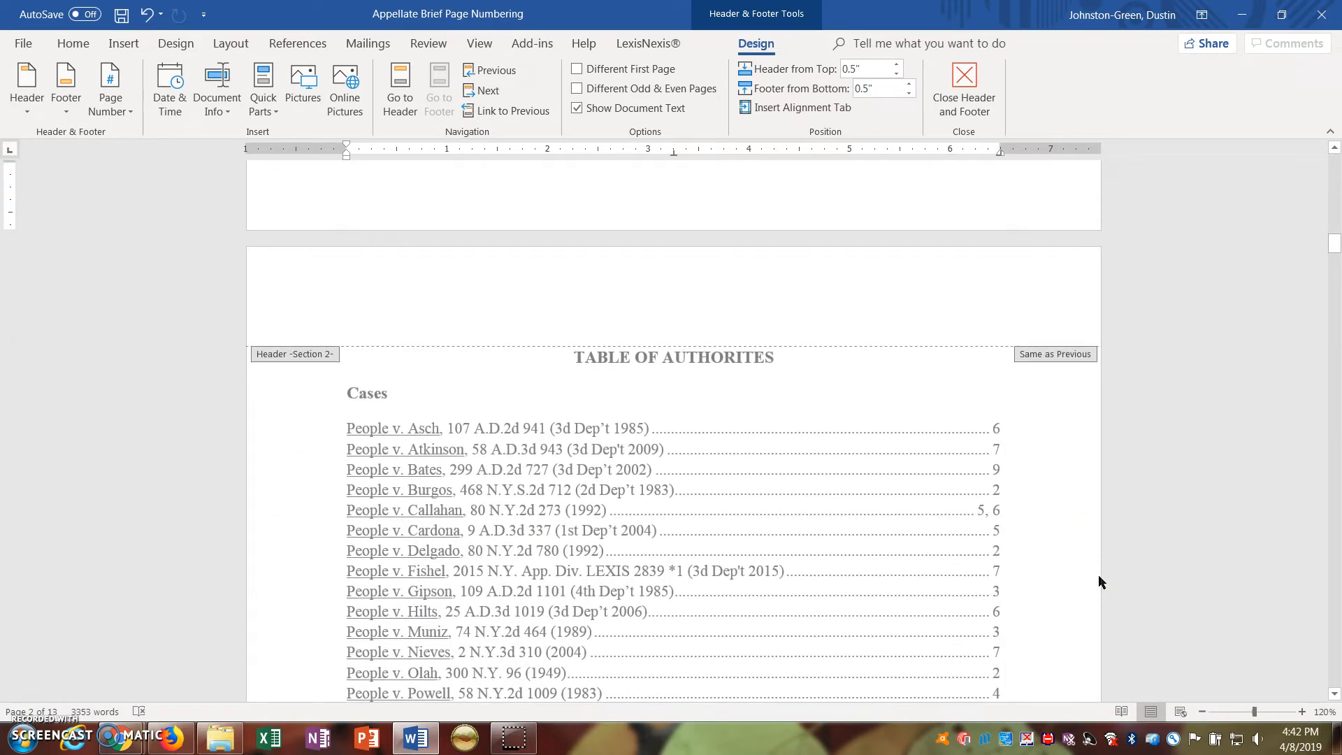
pyautogui.scroll(-12, 1098, 581)
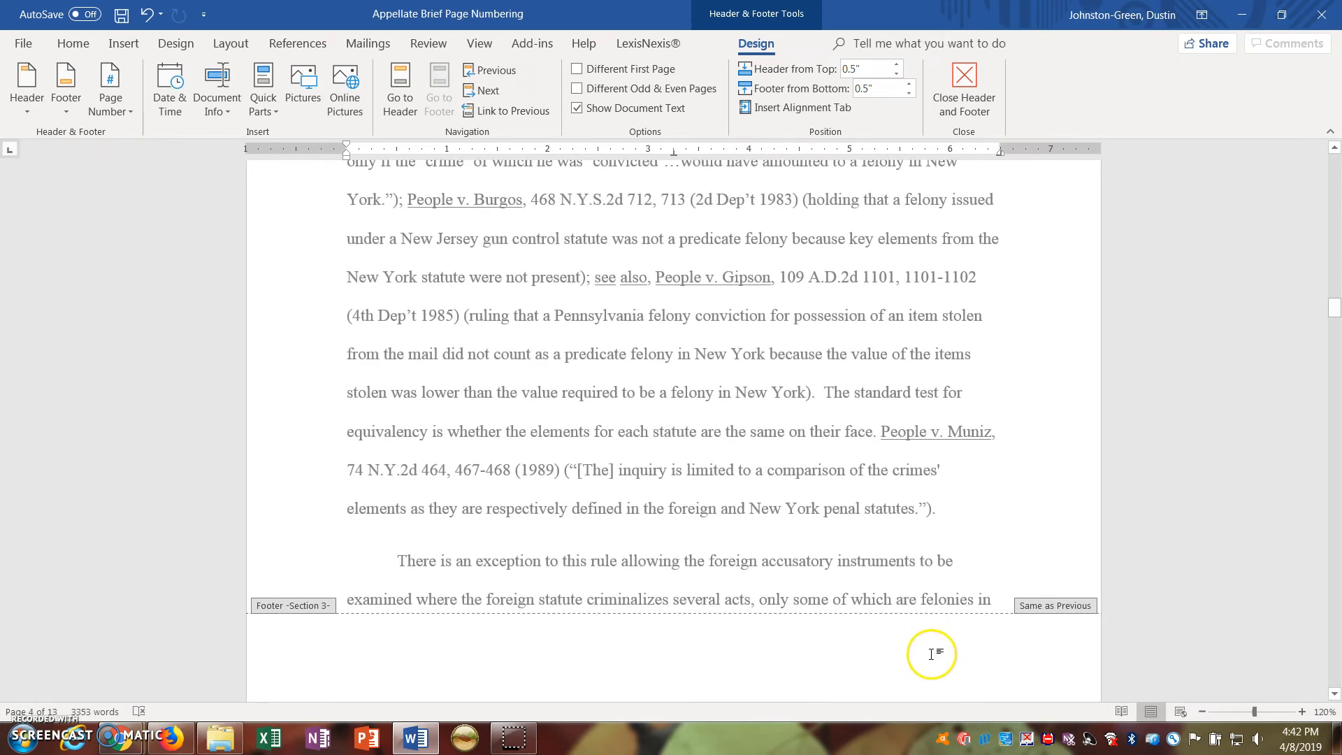
pyautogui.click(926, 653)
pyautogui.click(517, 112)
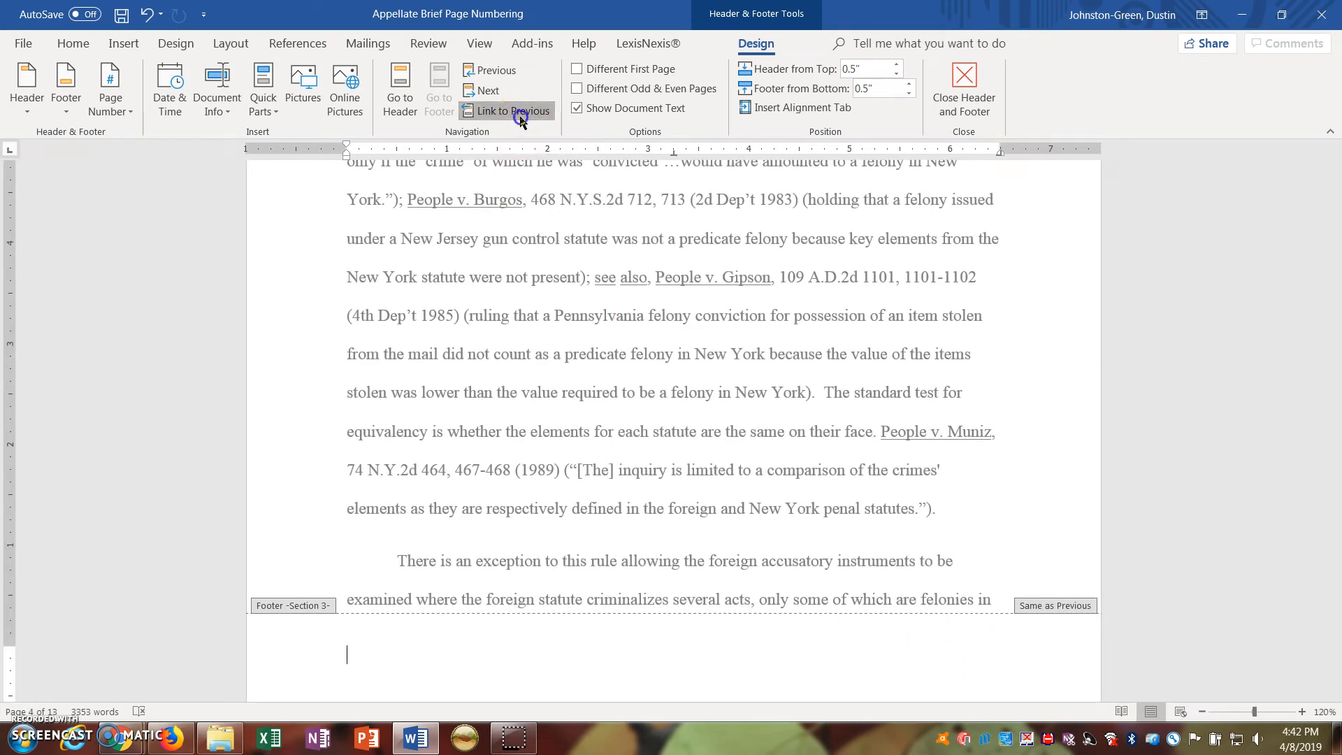
# Unlink the Section 3 header above the STANDARD OF REVIEW heading from the previous section
pyautogui.scroll(6, 607, 354)
pyautogui.scroll(2, 629, 350)
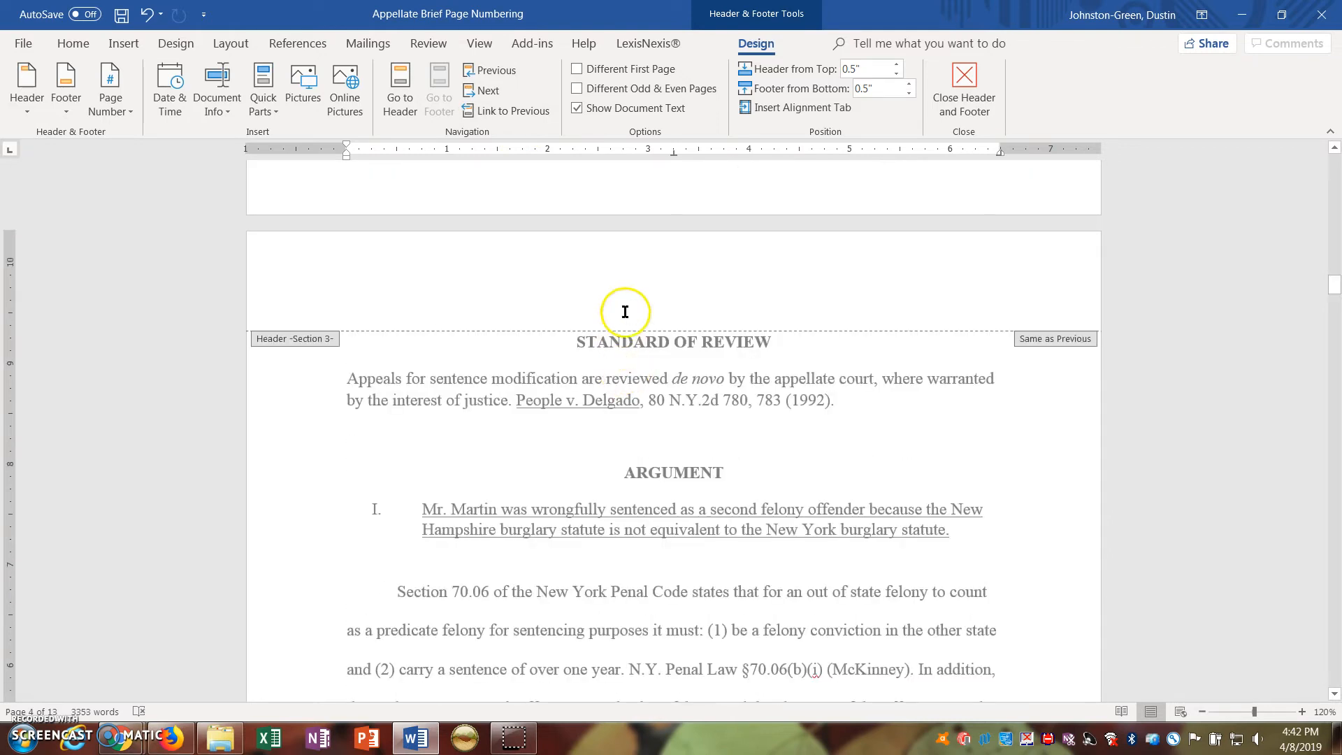
pyautogui.click(631, 278)
pyautogui.click(514, 110)
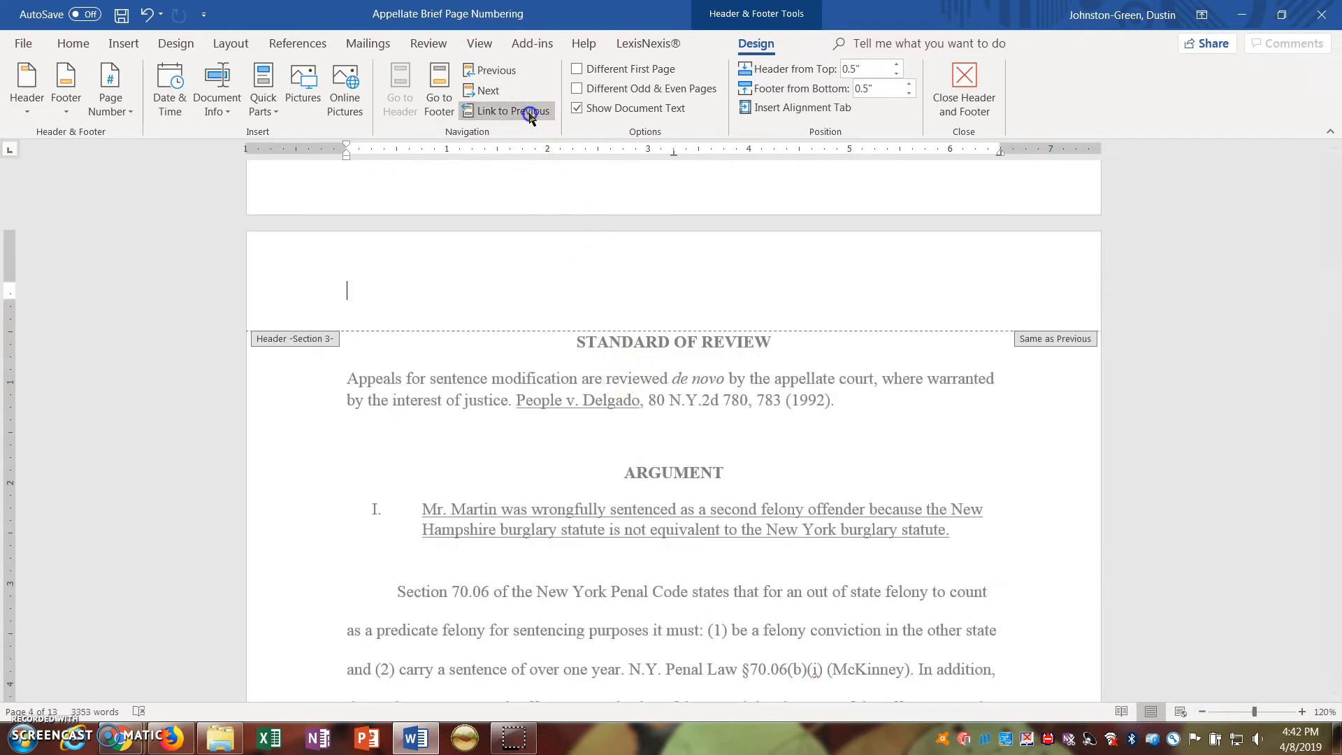
# Unlink the Section 2 header above the TABLE OF AUTHORITES heading from the previous section and check it on the table of contents page
pyautogui.scroll(10, 608, 293)
pyautogui.scroll(5, 615, 302)
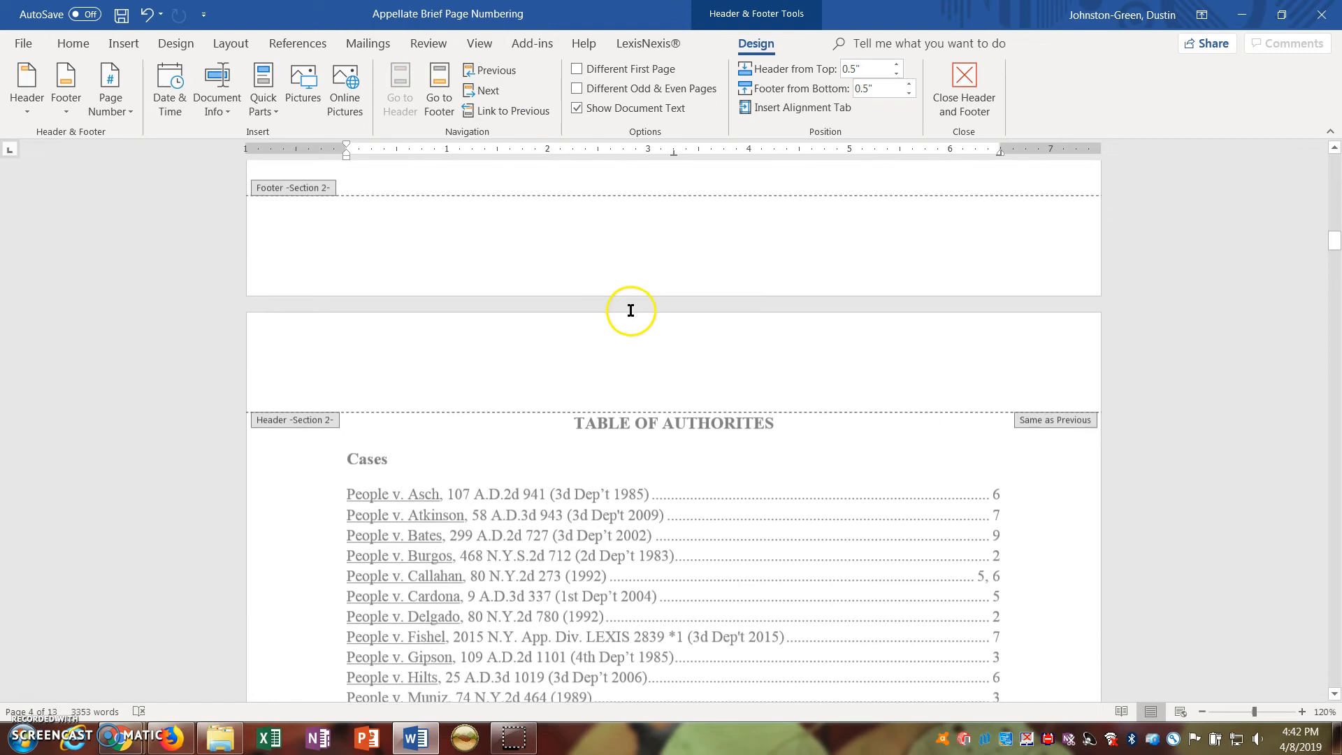
pyautogui.click(641, 342)
pyautogui.click(514, 112)
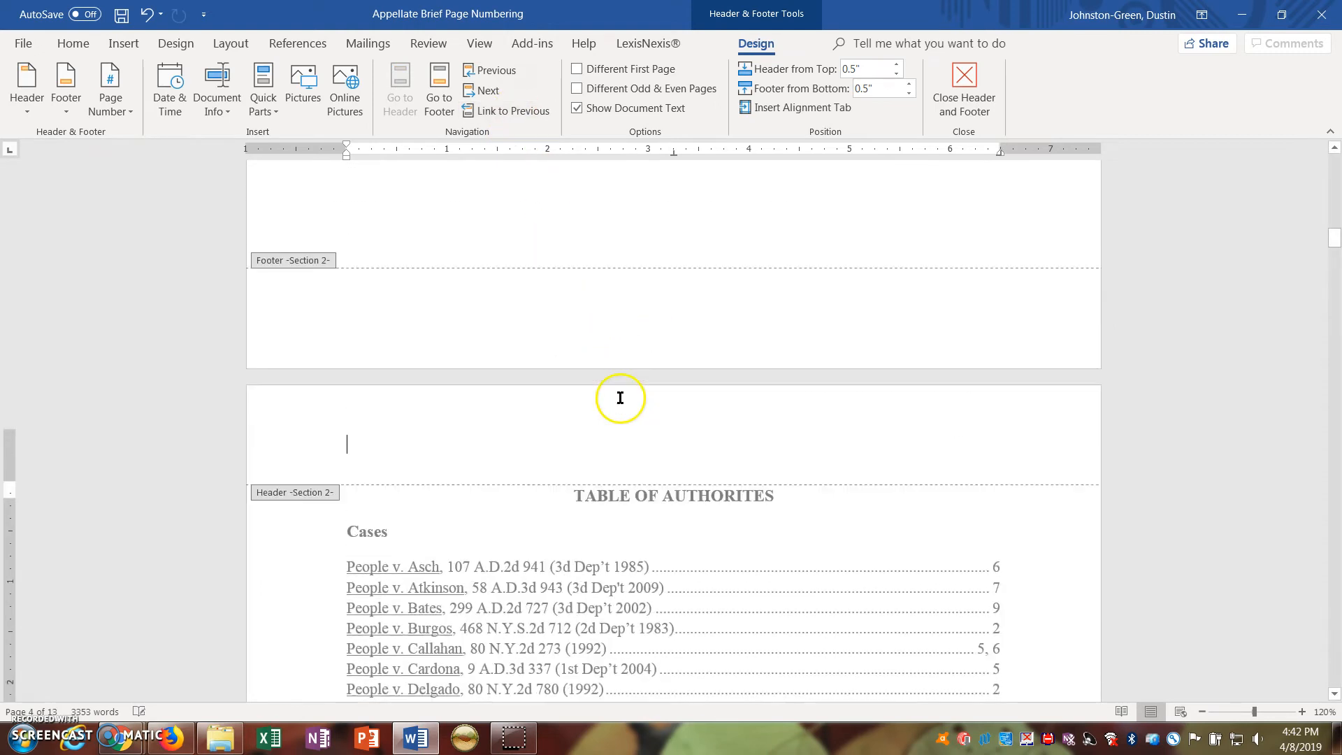
pyautogui.scroll(10, 619, 396)
pyautogui.scroll(10, 619, 396)
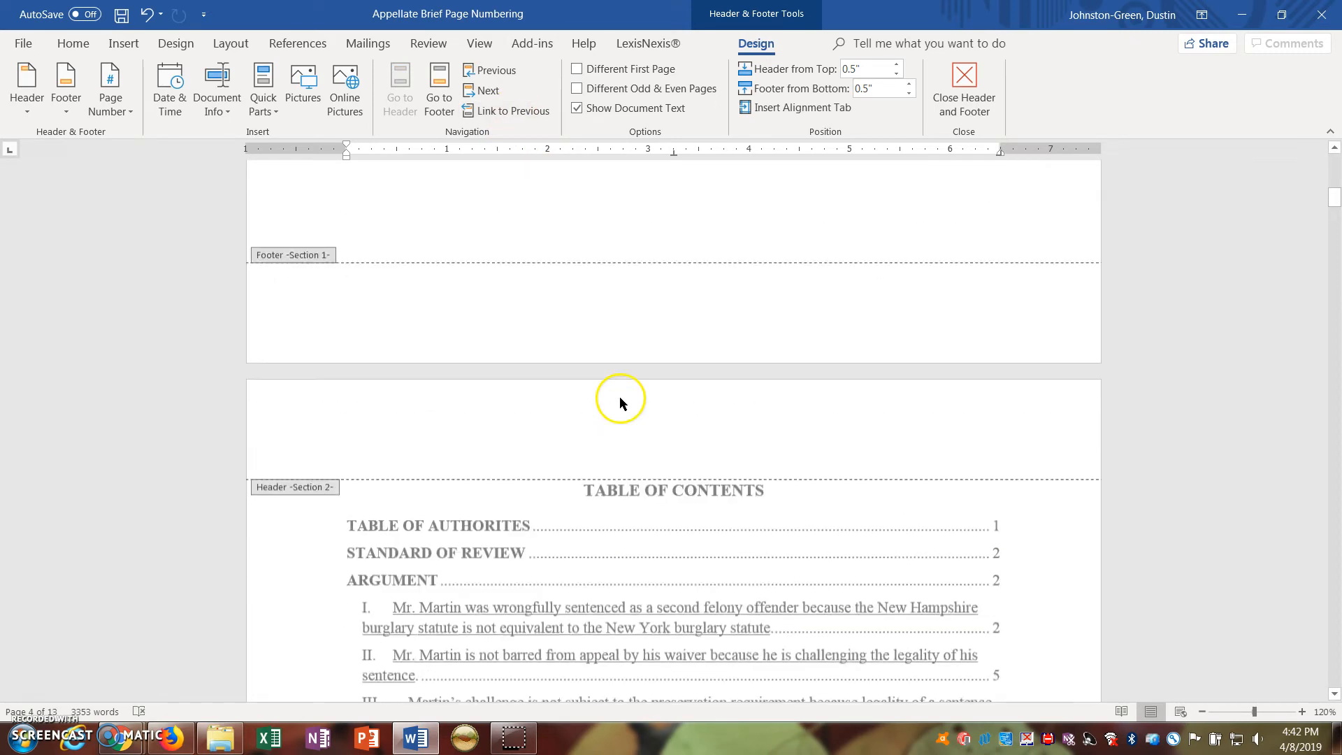
# Insert a centred Plain Number 2 page number at the bottom of the table of contents page, in the Section 2 footer
pyautogui.scroll(-9, 619, 401)
pyautogui.scroll(-8, 610, 385)
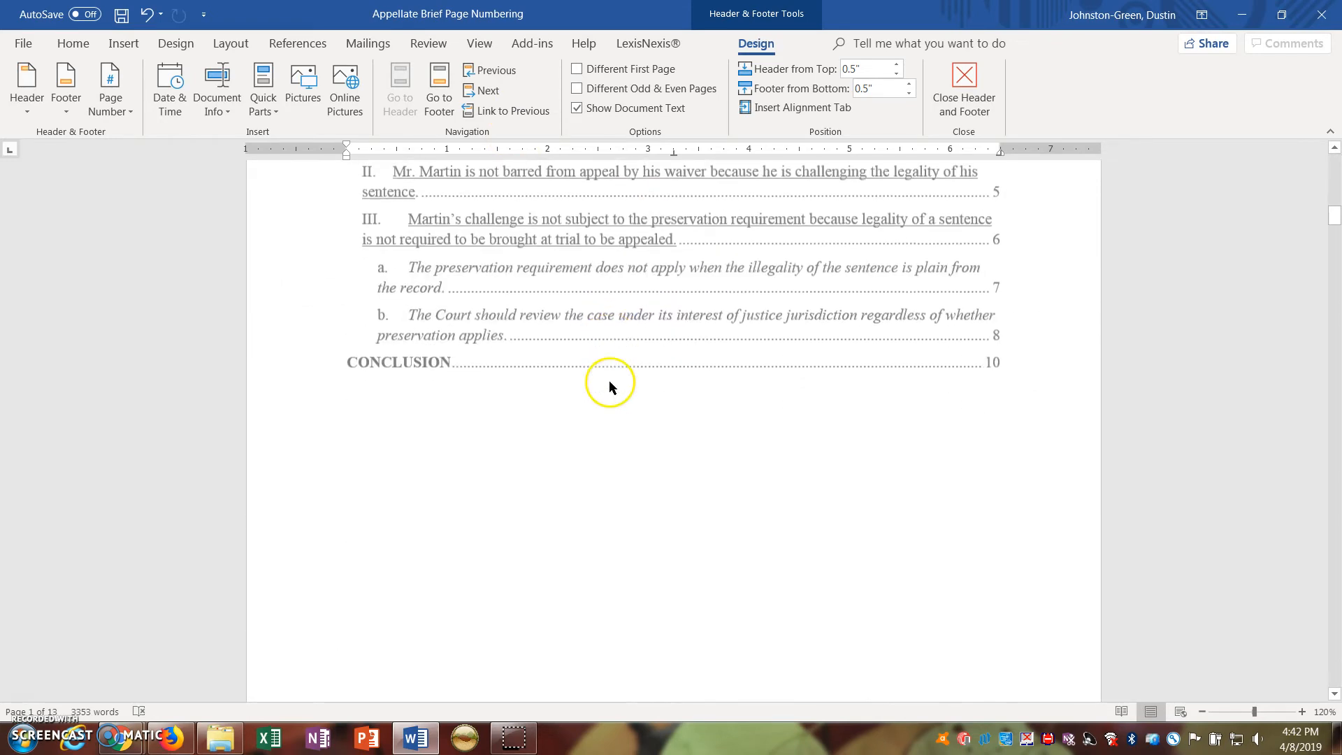
pyautogui.click(525, 622)
pyautogui.click(563, 668)
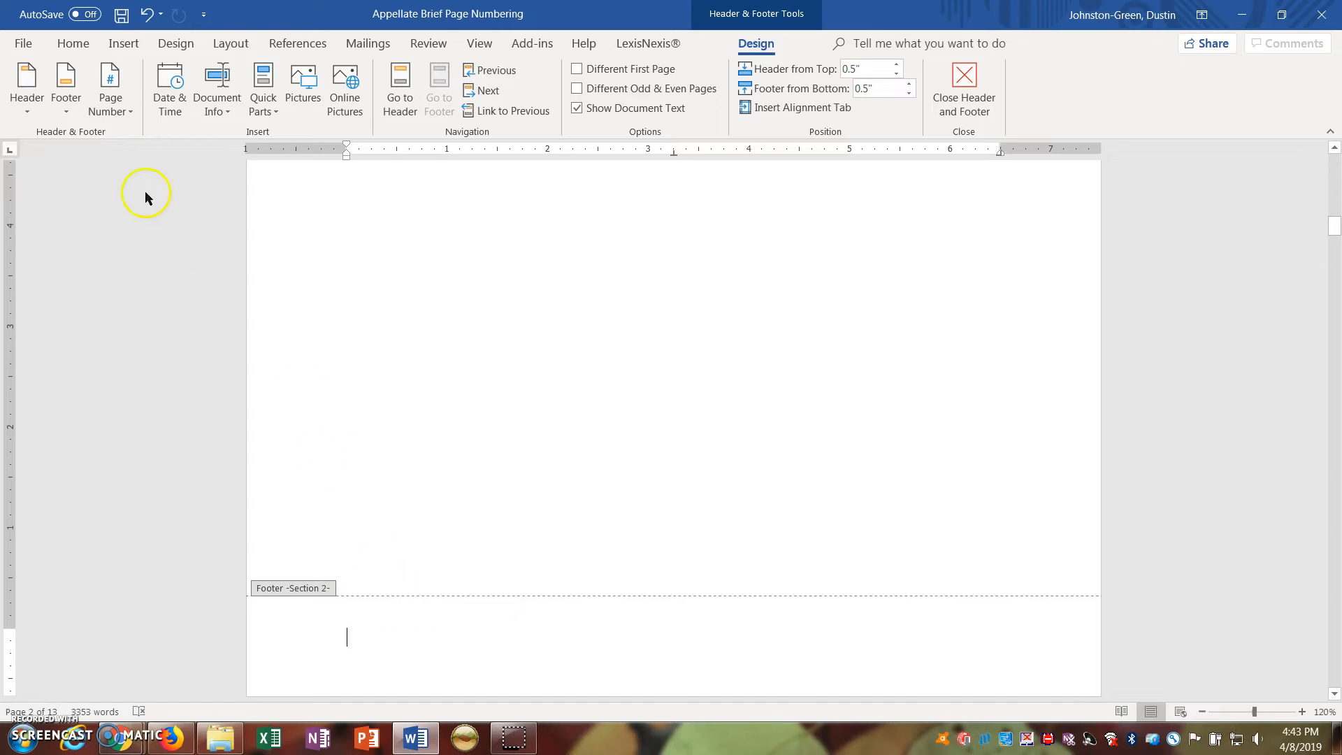
pyautogui.click(118, 114)
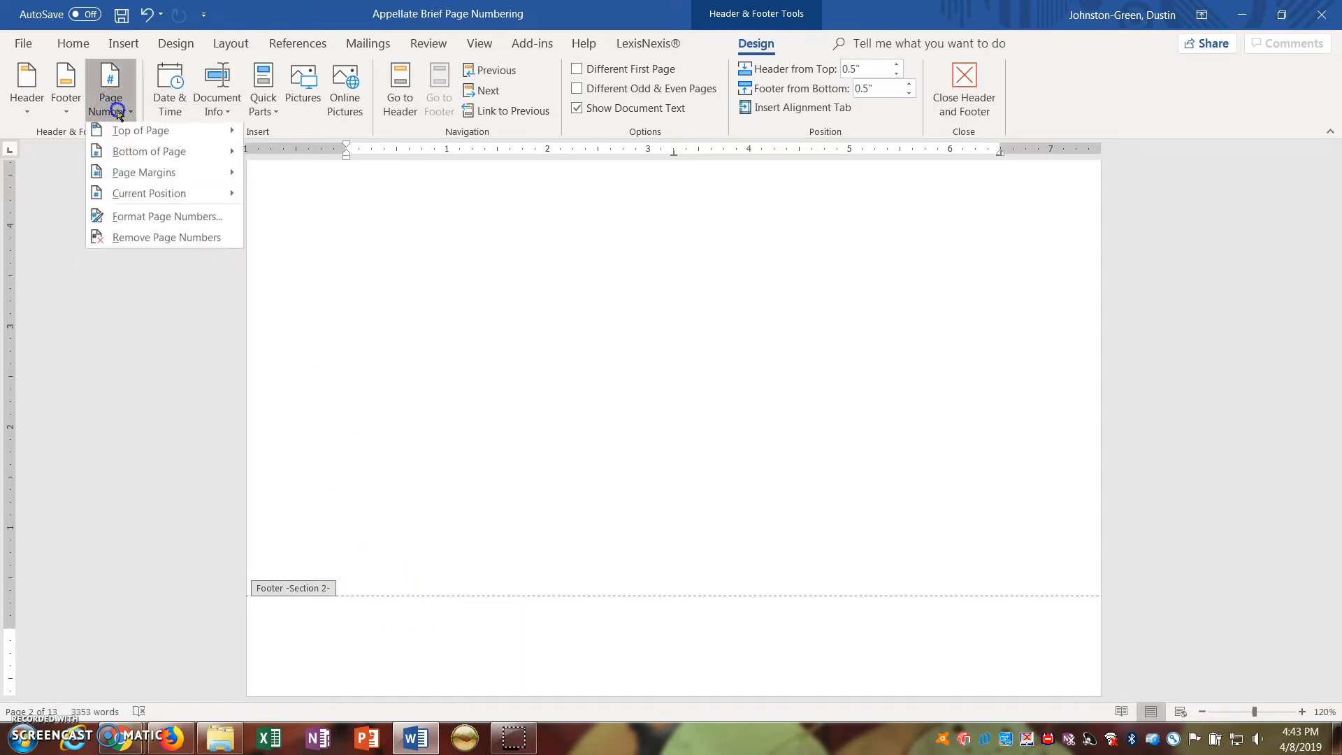
pyautogui.moveTo(136, 156)
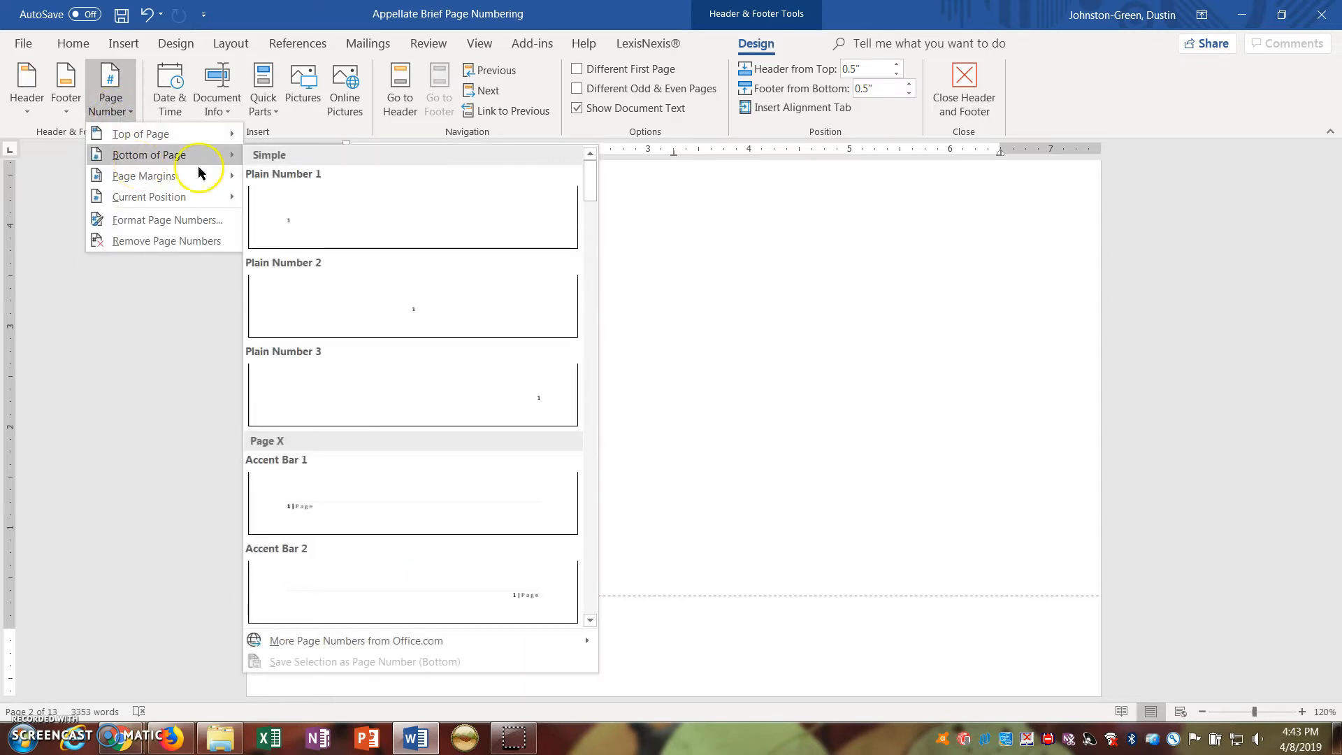
pyautogui.click(417, 315)
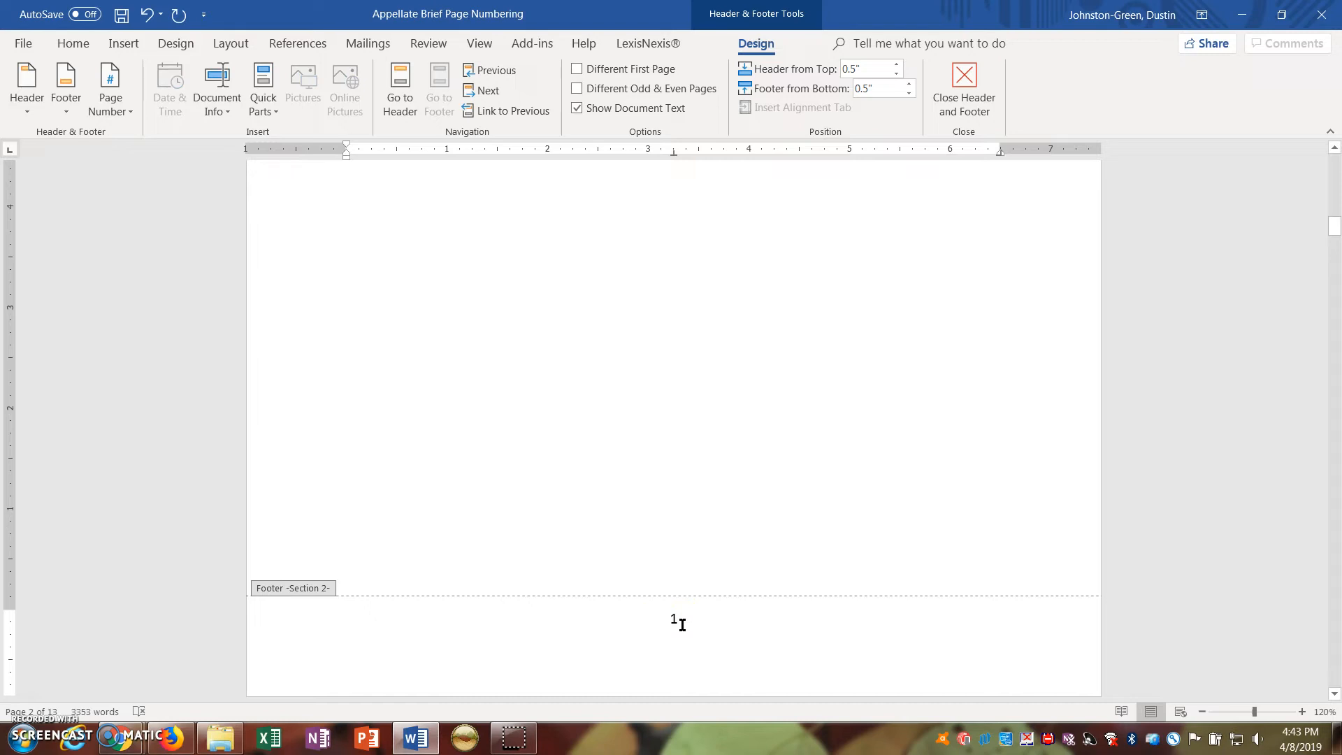
# Format the Section 2 page numbers as lowercase Roman numerals (i, ii, iii, ...) starting at i
pyautogui.doubleClick(675, 619)
pyautogui.click(128, 113)
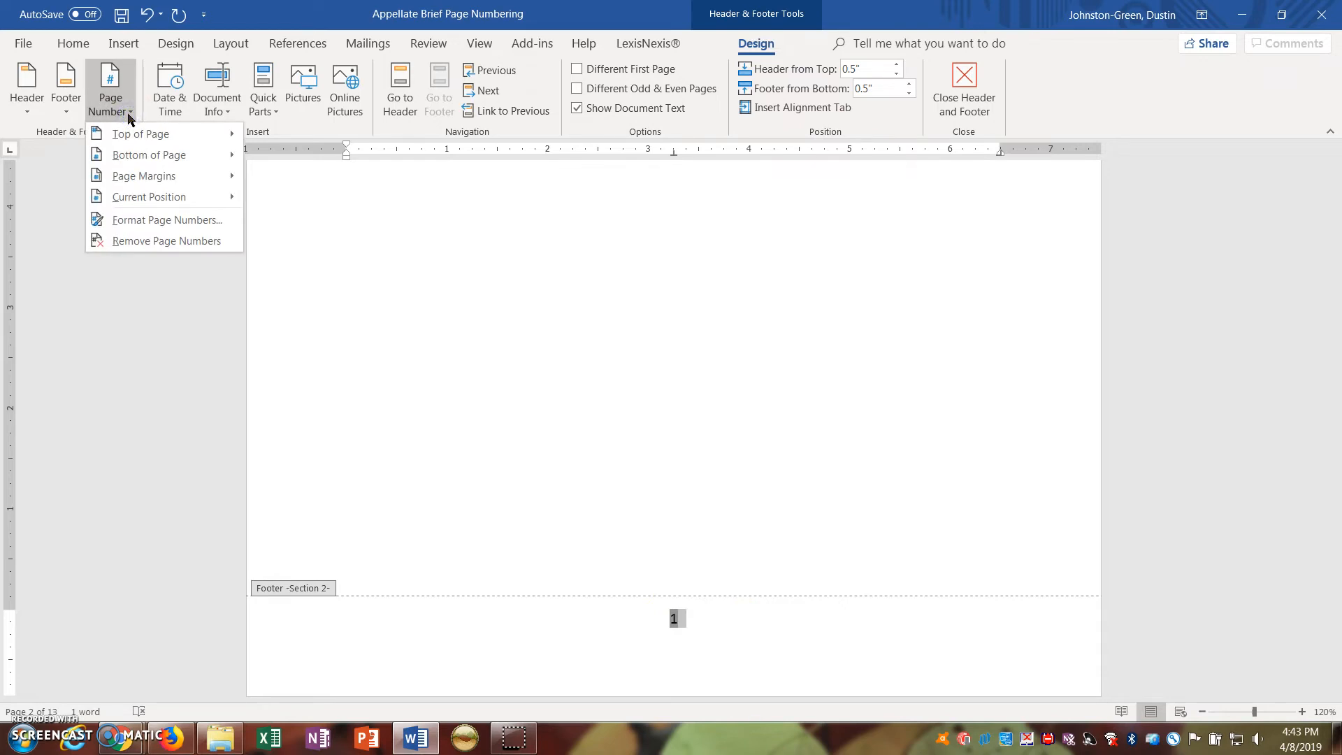
pyautogui.click(149, 222)
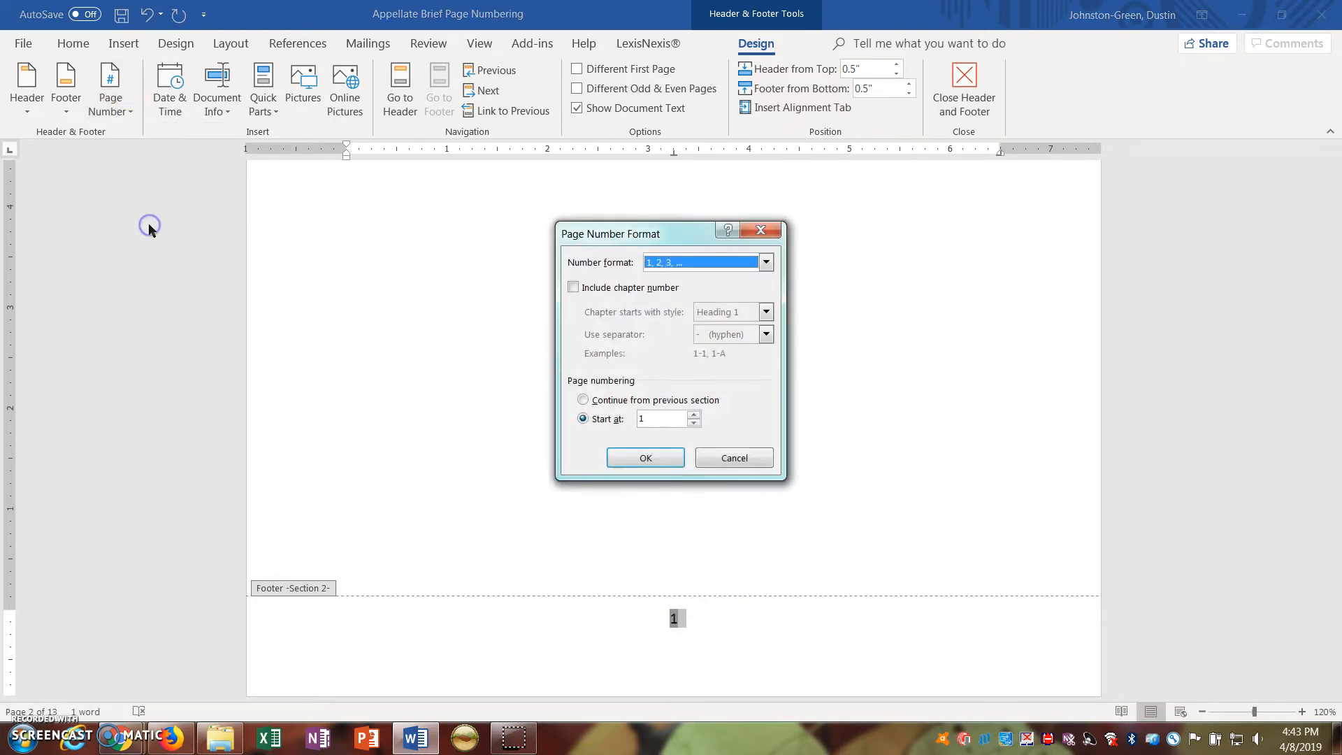
pyautogui.click(677, 264)
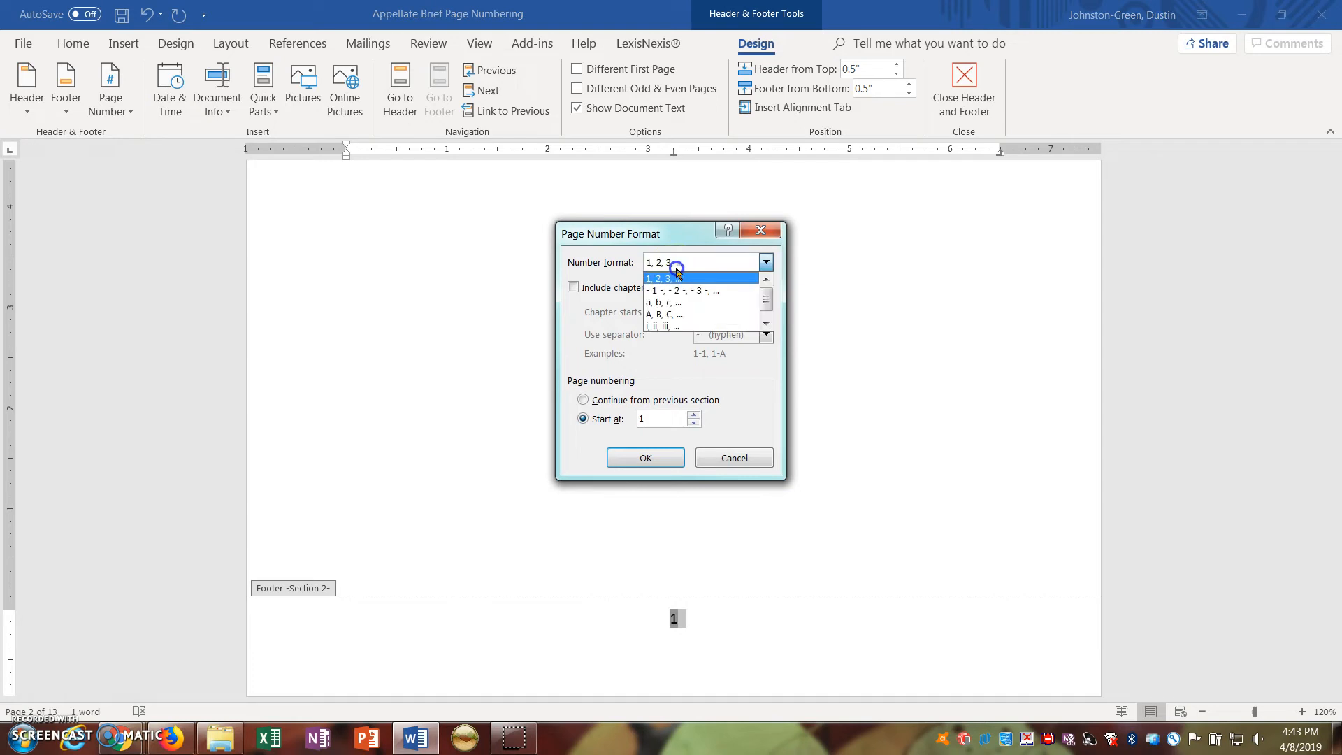
pyautogui.click(679, 325)
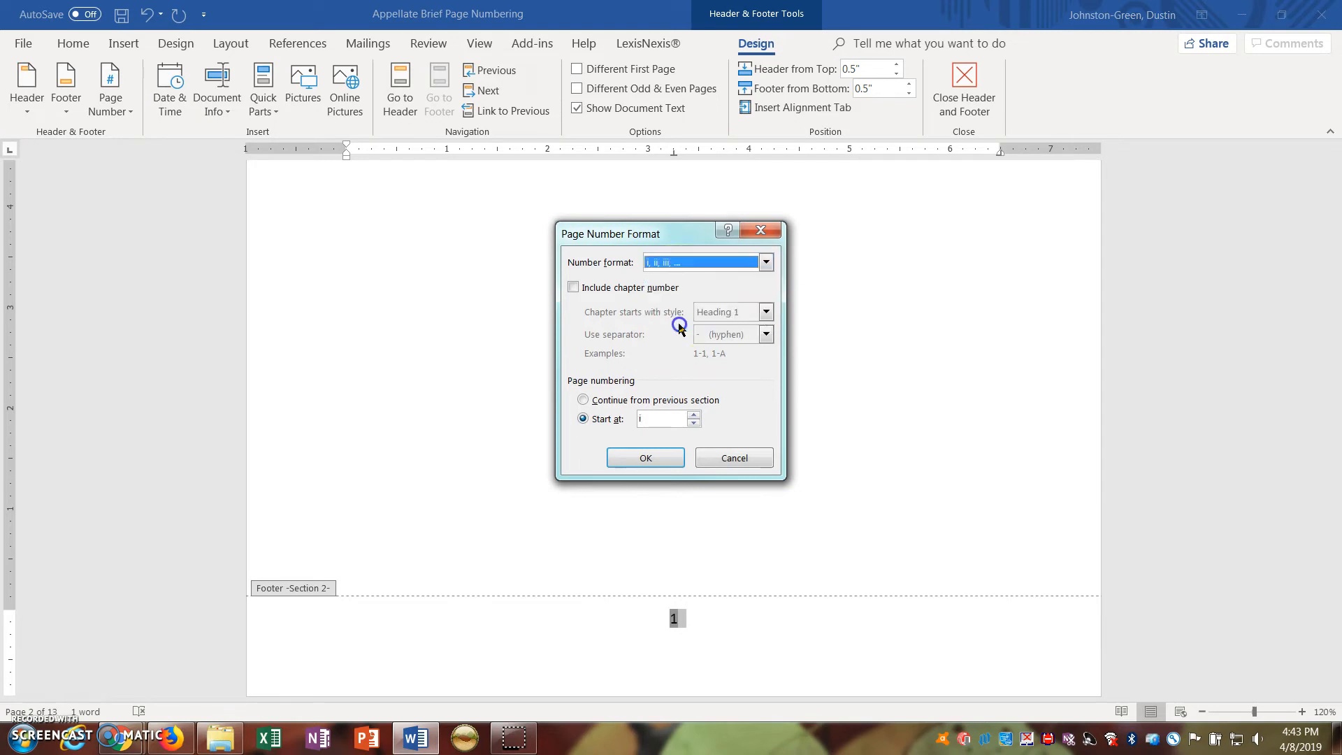
pyautogui.click(658, 422)
pyautogui.click(653, 461)
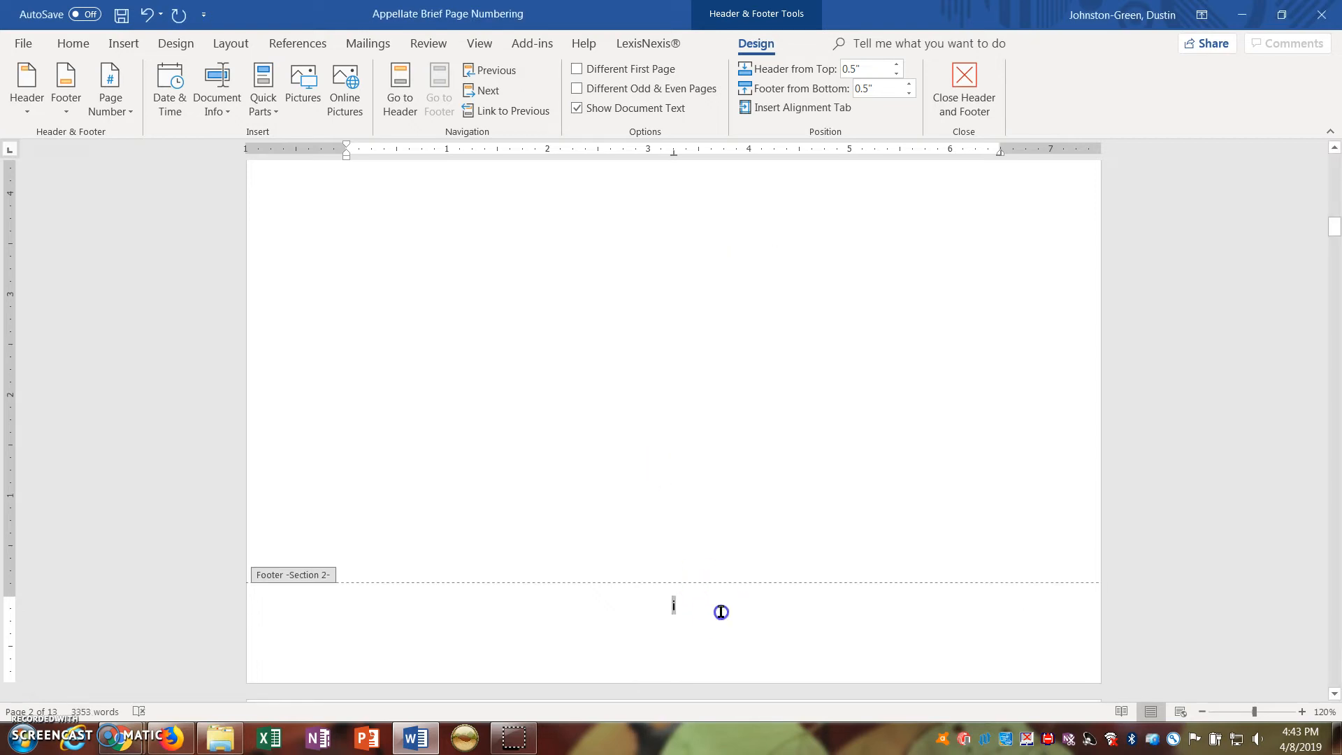
# Insert a centred Plain Number 2 page number in the Section 3 footer, on the first page of the brief's body
pyautogui.scroll(-8, 721, 611)
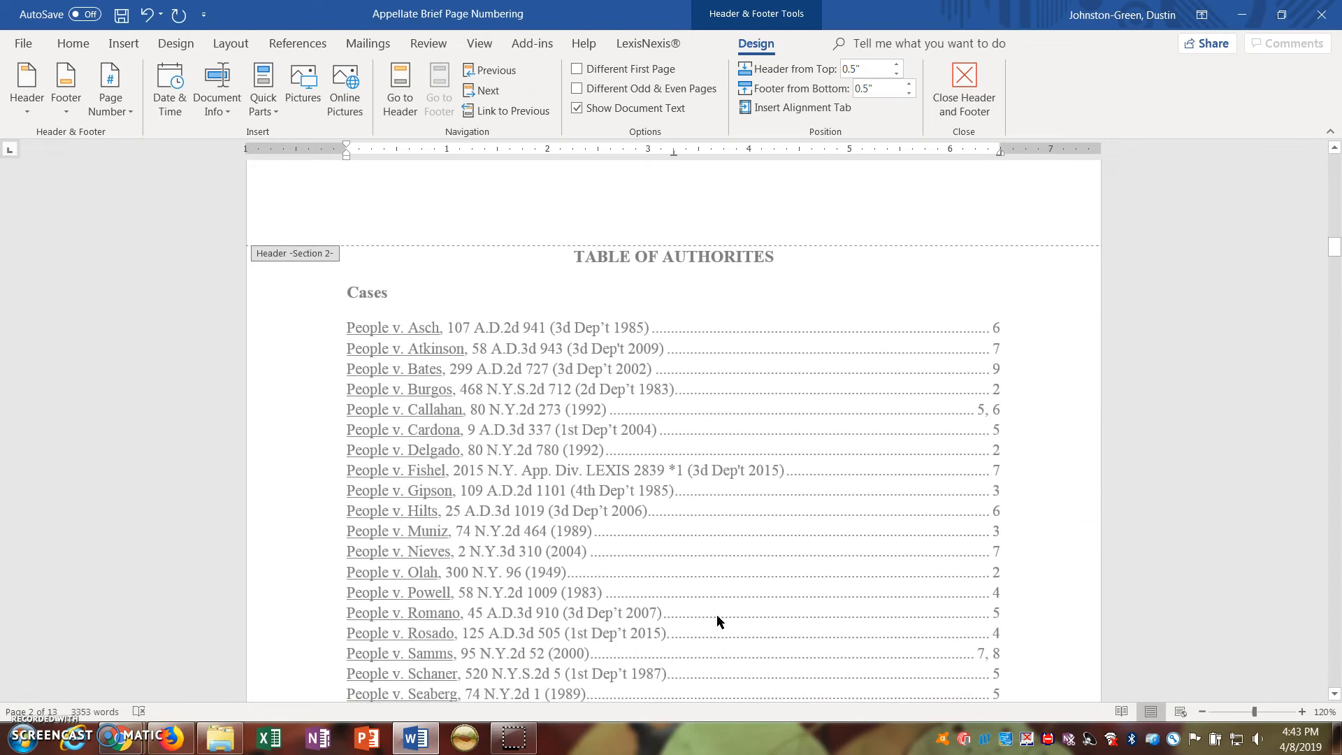
pyautogui.scroll(-9, 716, 614)
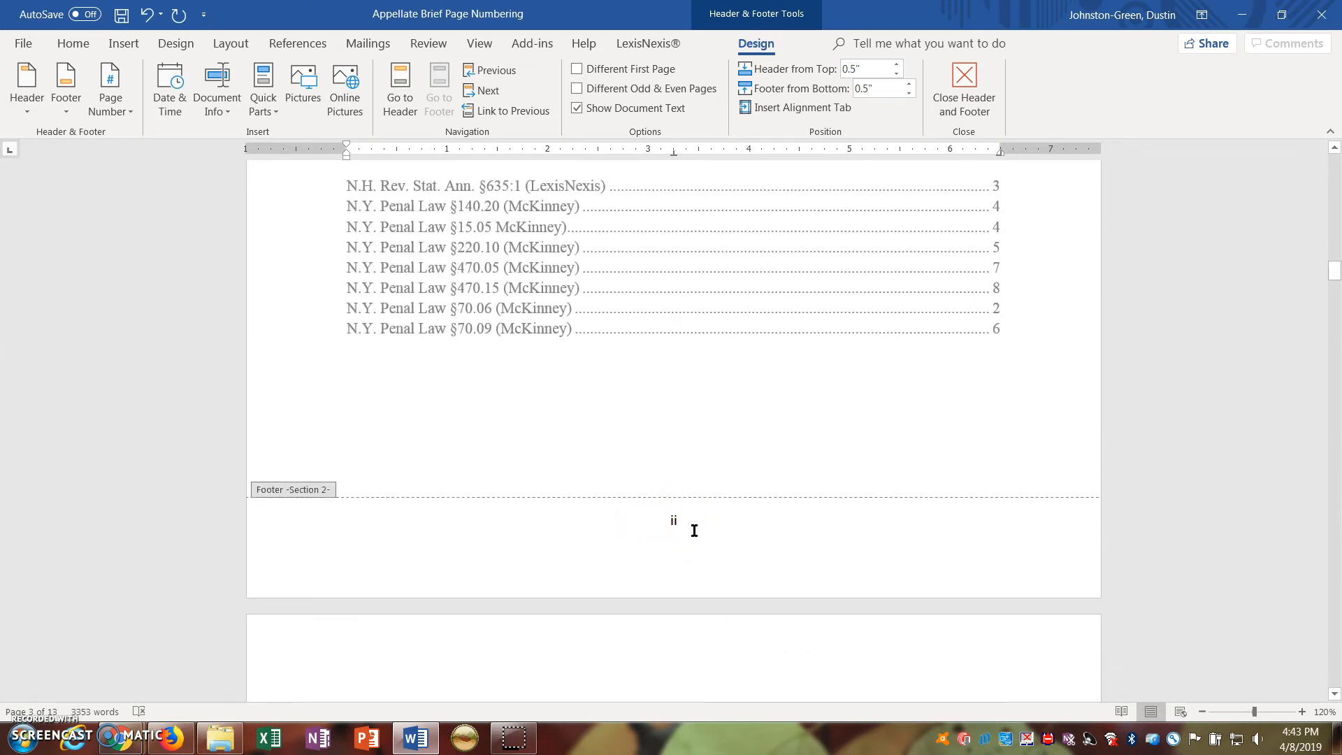
pyautogui.scroll(-10, 694, 531)
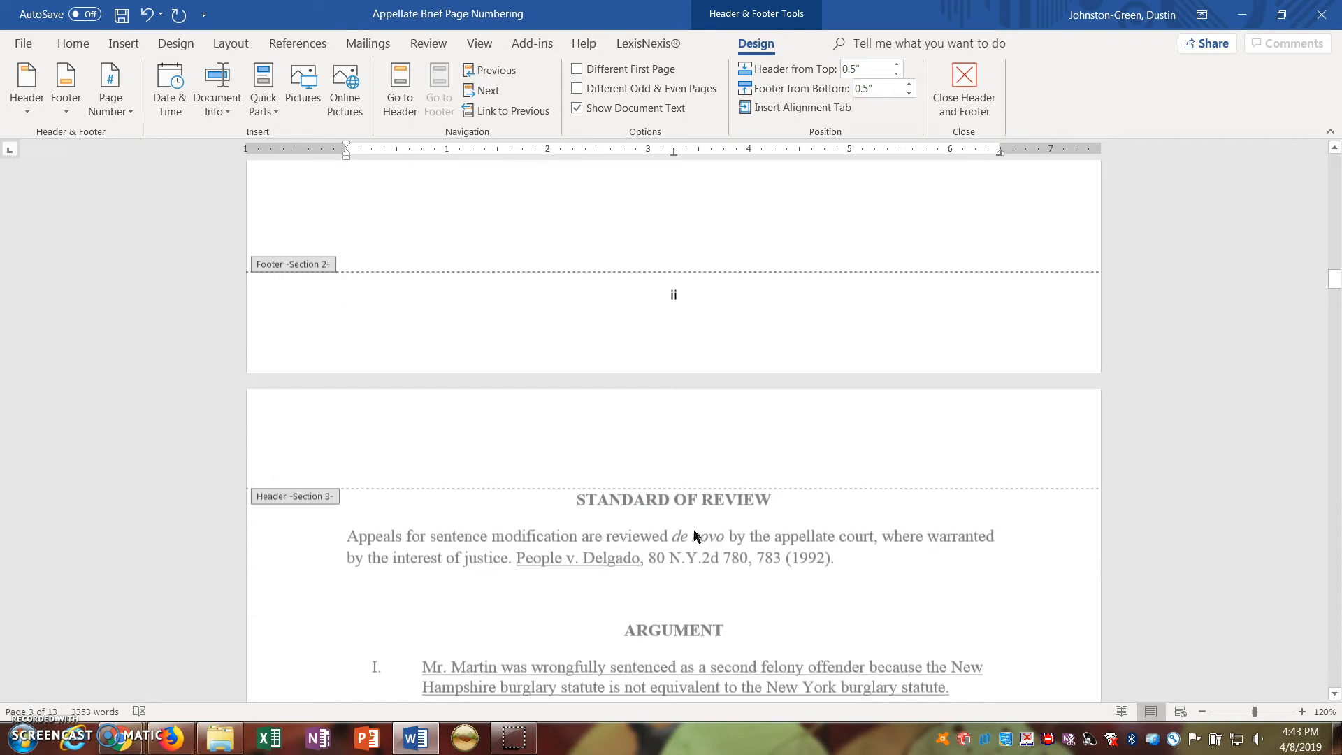
pyautogui.scroll(-5, 687, 538)
pyautogui.click(632, 550)
pyautogui.click(171, 86)
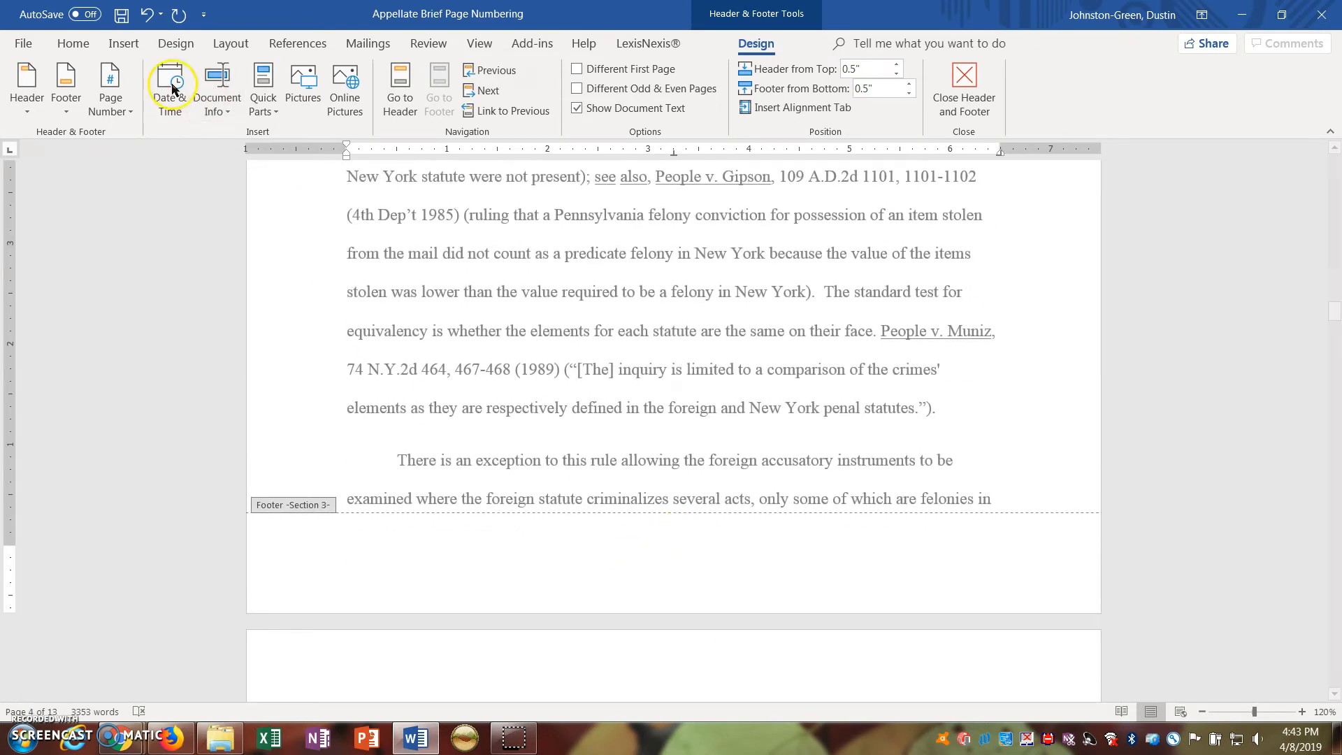
pyautogui.click(119, 91)
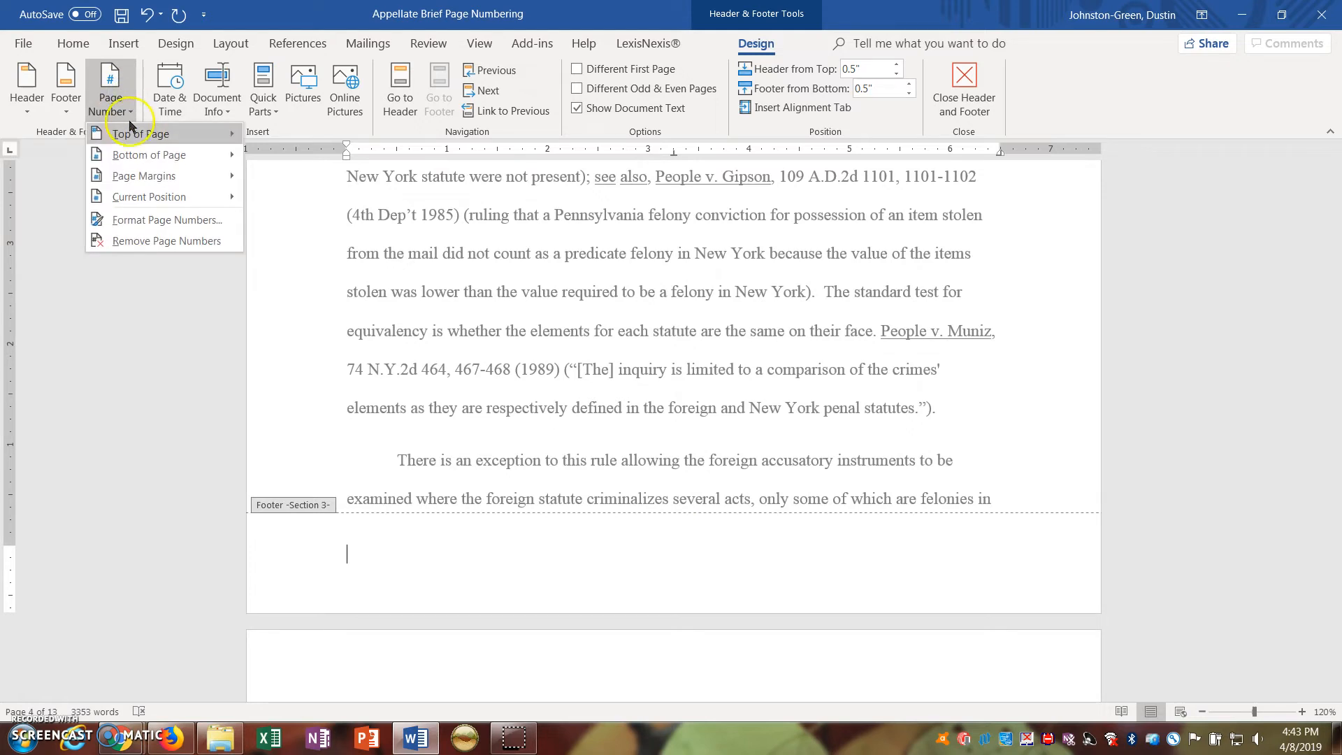
pyautogui.moveTo(153, 154)
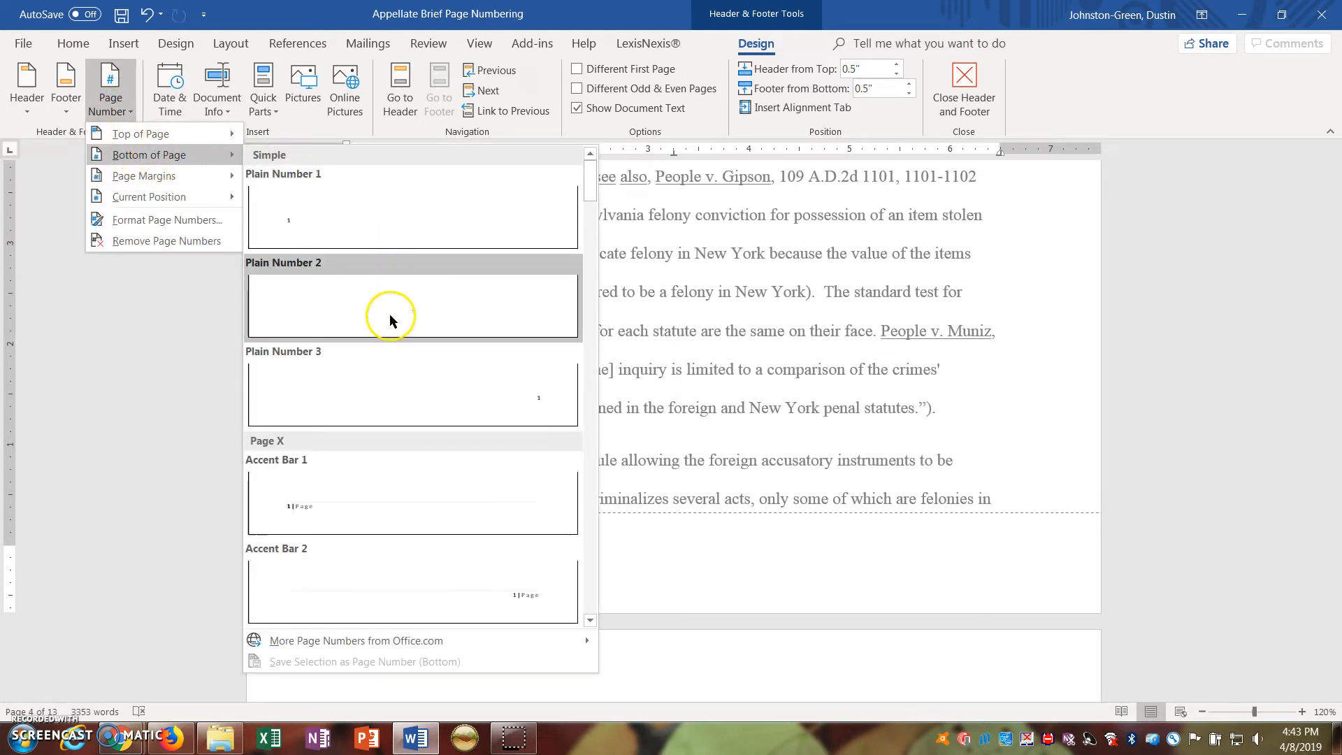
pyautogui.click(389, 312)
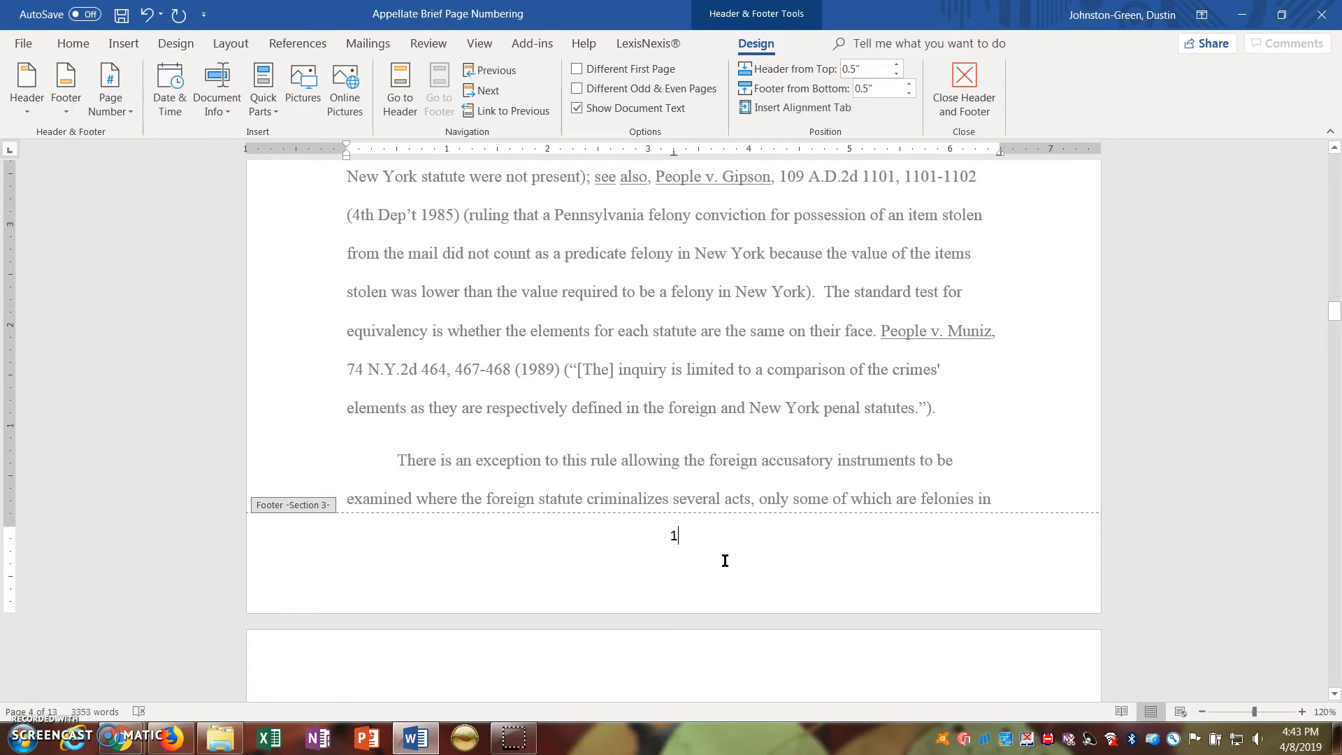
# Set the font of the Section 3 footer's page number to Times New Roman
pyautogui.doubleClick(674, 534)
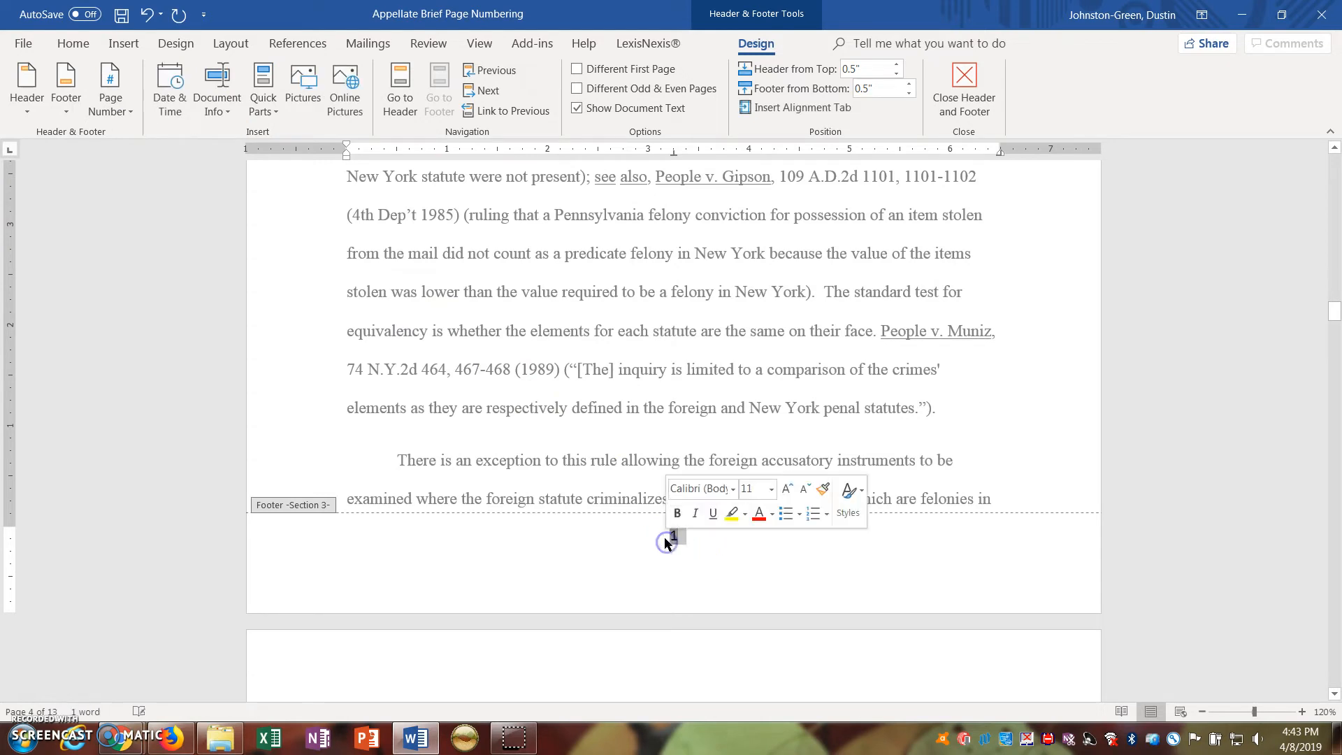
pyautogui.click(70, 46)
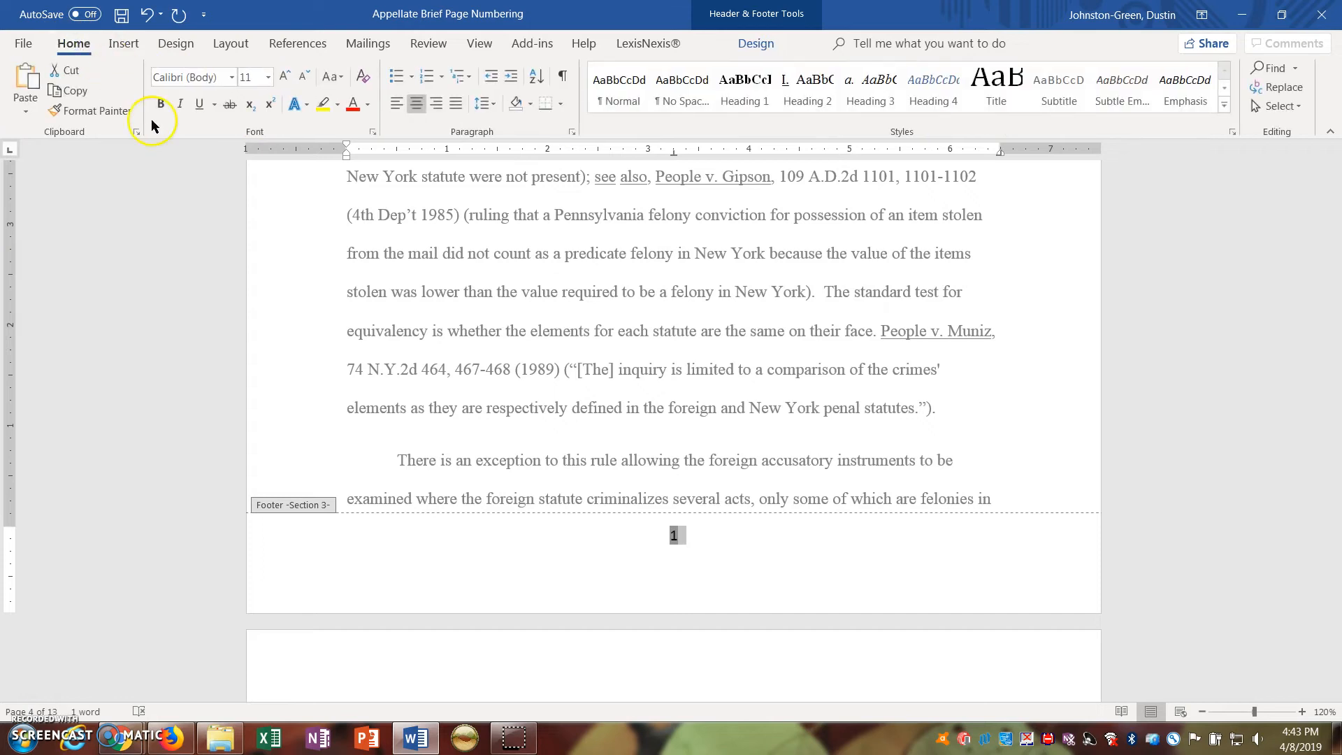
pyautogui.click(231, 76)
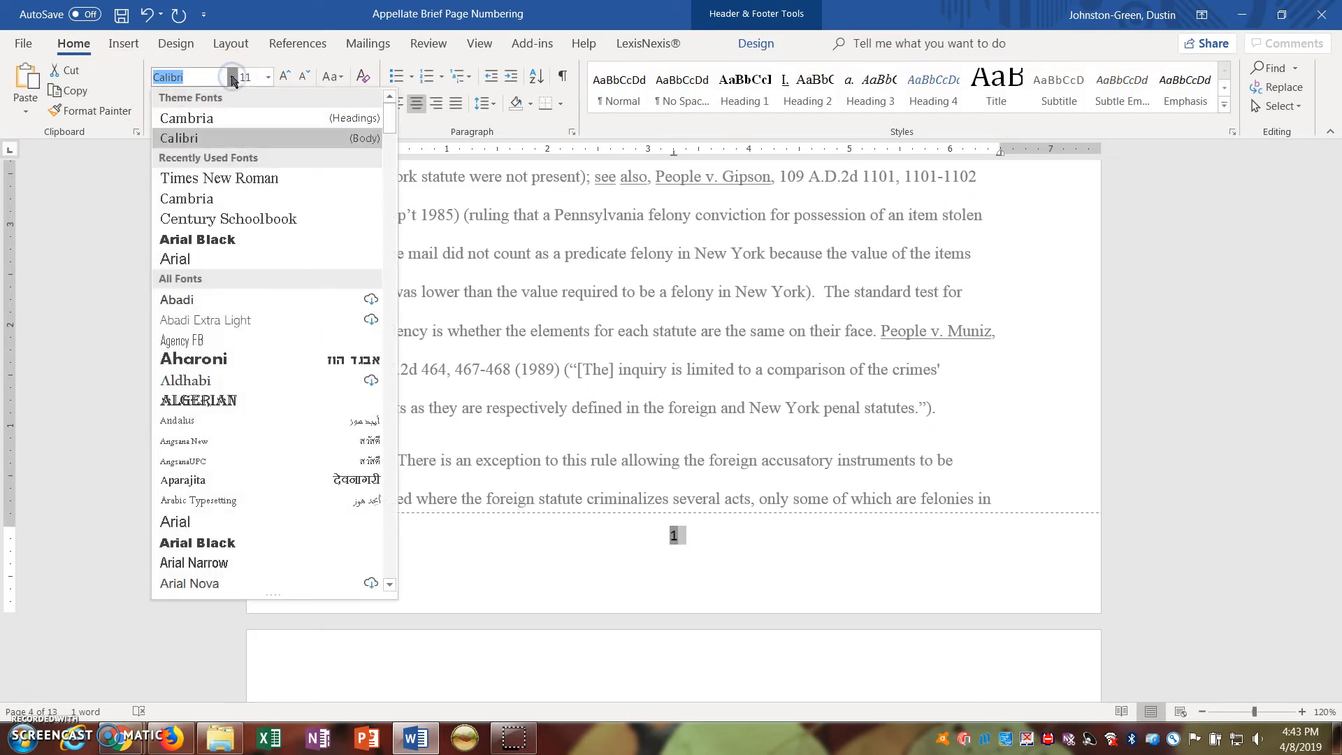
pyautogui.click(279, 177)
# Set the font of the Section 2 footer's Roman page number, below the table of authorities, to Times New Roman
pyautogui.scroll(10, 659, 520)
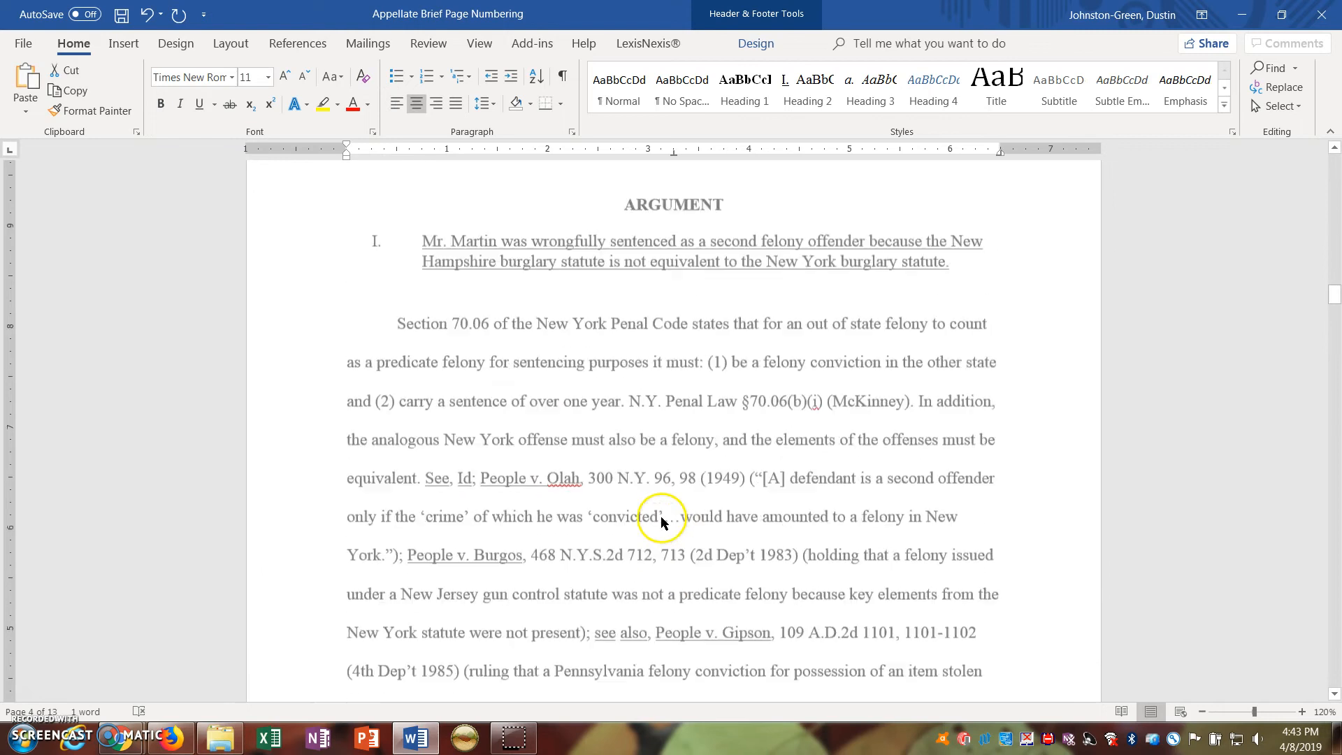
pyautogui.doubleClick(667, 370)
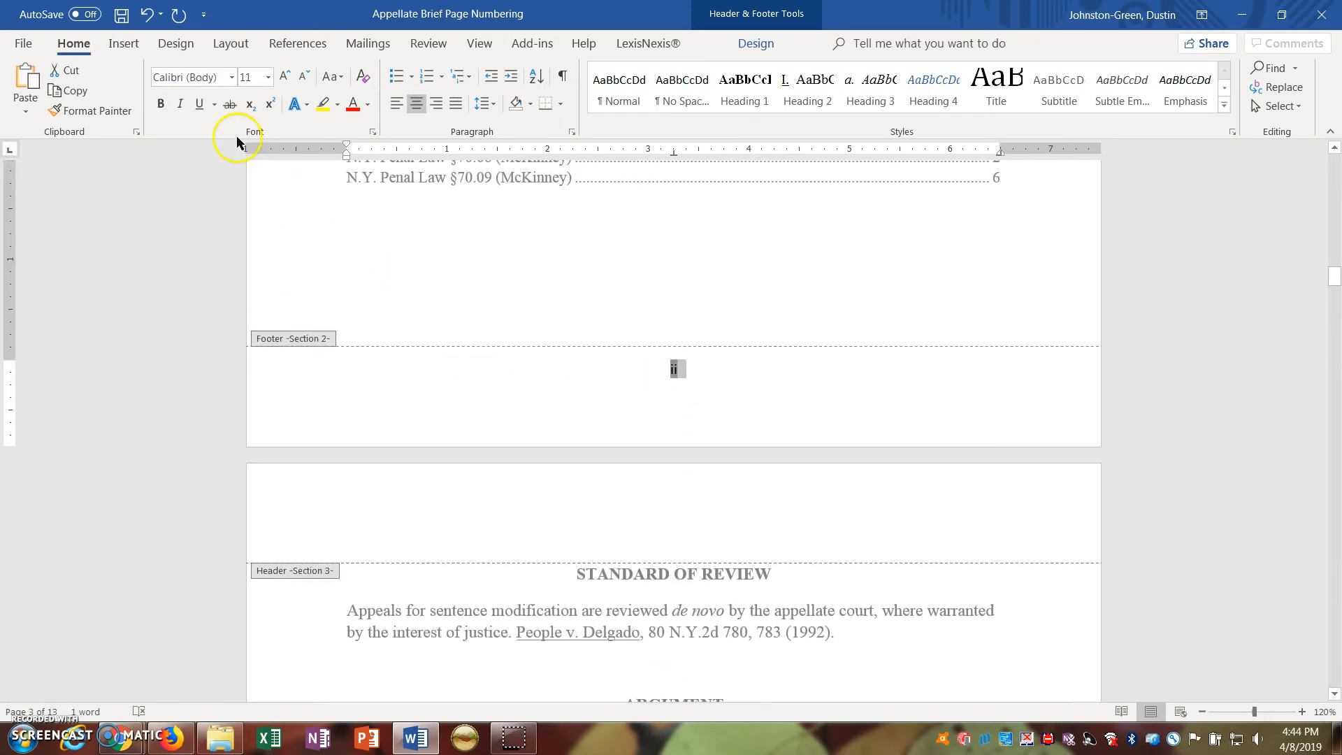
pyautogui.click(231, 77)
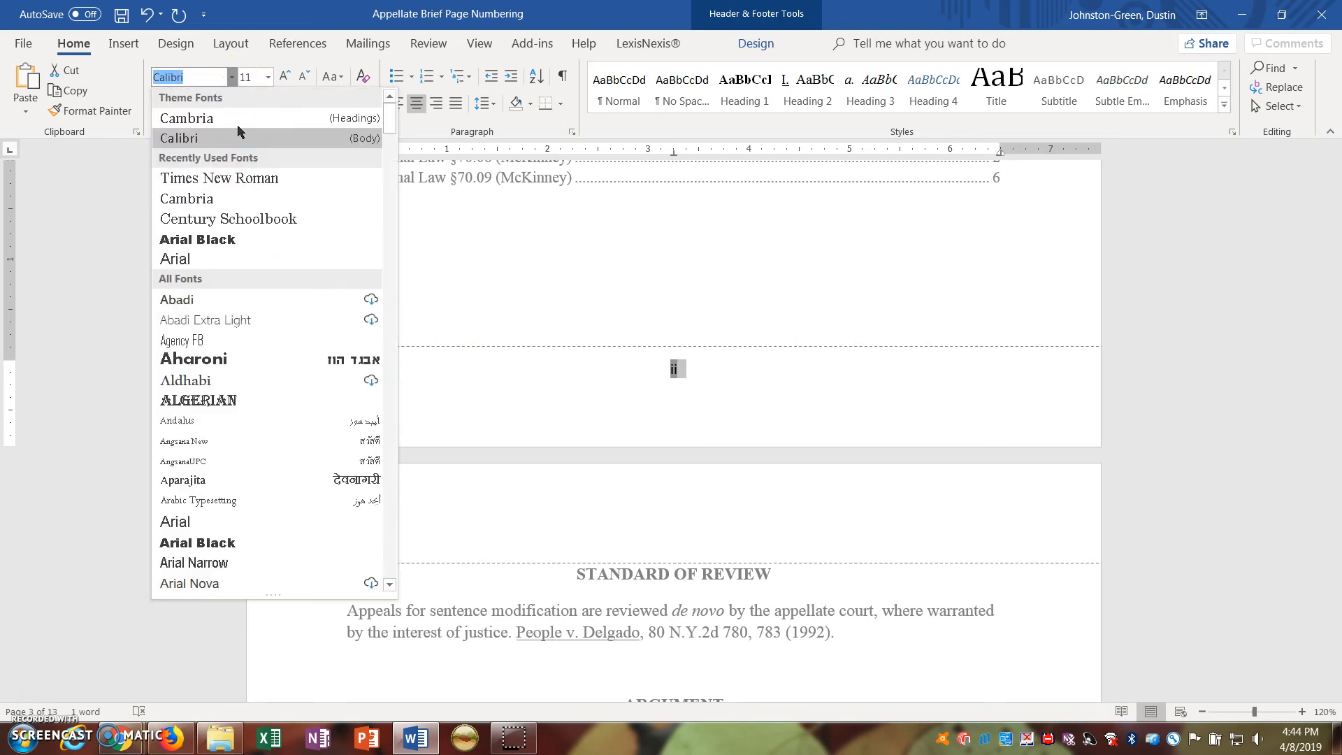
pyautogui.click(246, 180)
pyautogui.click(808, 391)
# Check the footer page numbers throughout the body, the tables and the caption section
pyautogui.scroll(-3, 811, 395)
pyautogui.scroll(-12, 810, 395)
pyautogui.scroll(4, 807, 401)
pyautogui.scroll(-20, 807, 401)
pyautogui.scroll(-3, 807, 401)
pyautogui.scroll(13, 807, 401)
pyautogui.scroll(20, 807, 401)
pyautogui.scroll(12, 807, 408)
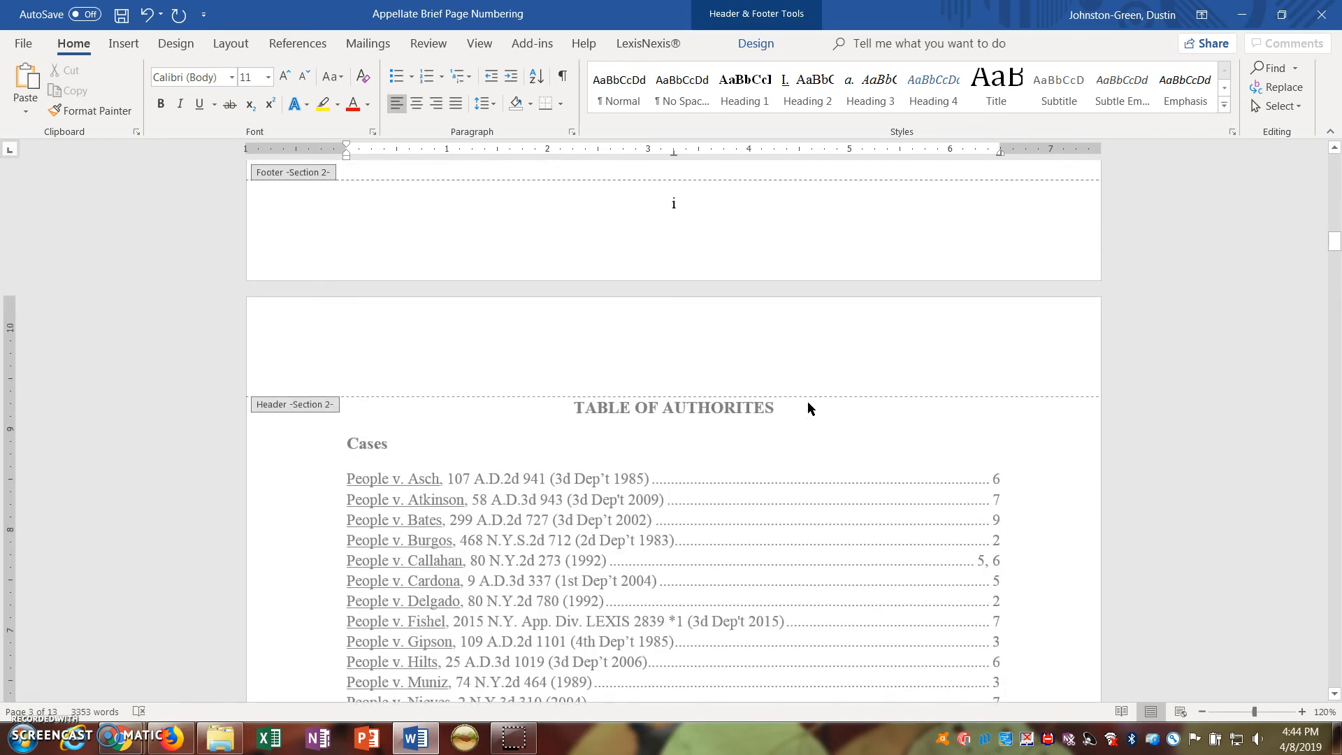
pyautogui.scroll(15, 807, 408)
pyautogui.scroll(12, 807, 402)
pyautogui.scroll(-10, 774, 410)
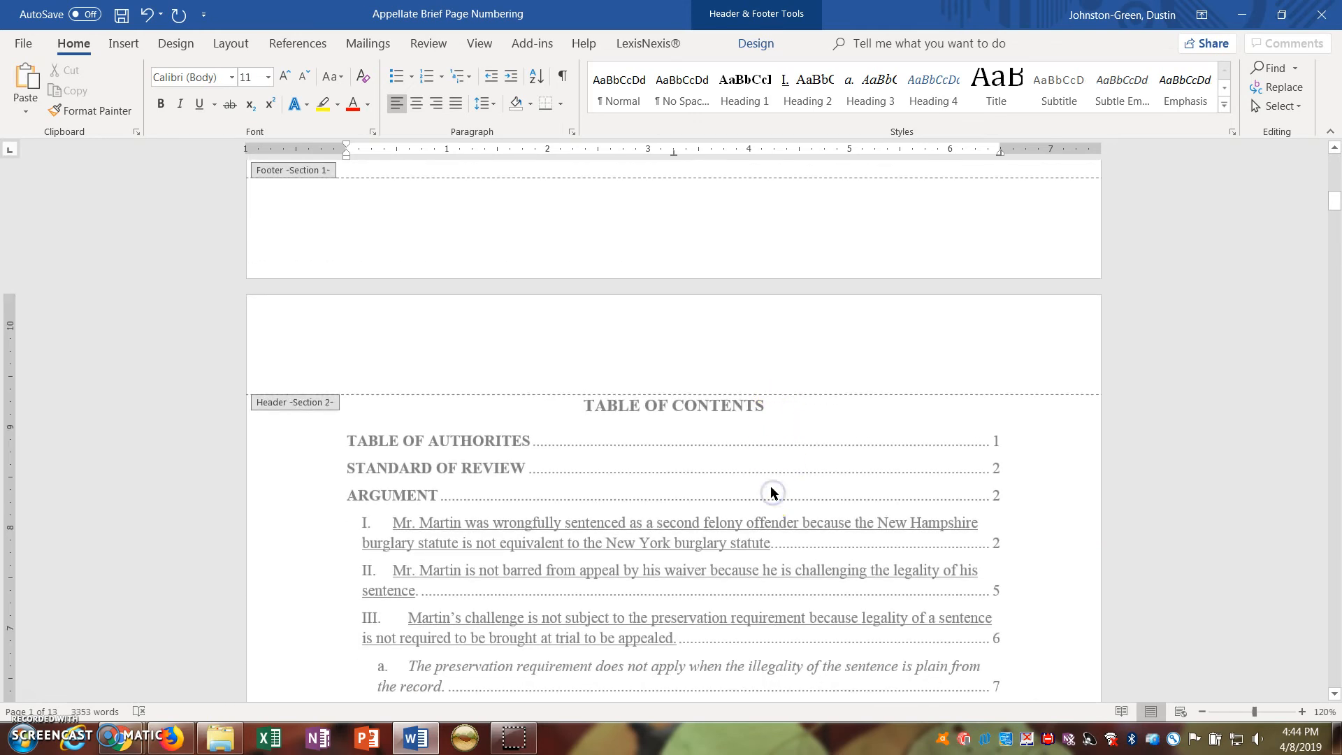
# Close the header and footer view and update the table of contents, page numbers only
pyautogui.doubleClick(765, 447)
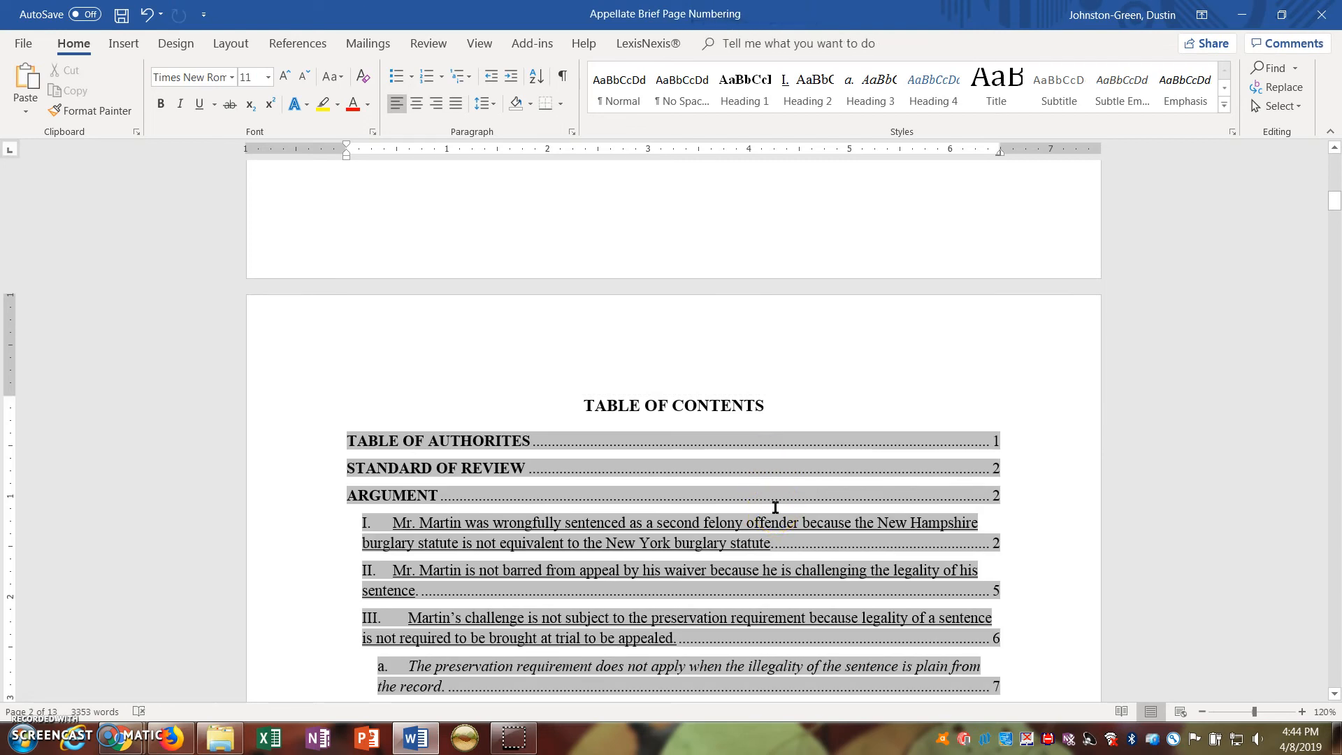
pyautogui.scroll(-2, 775, 507)
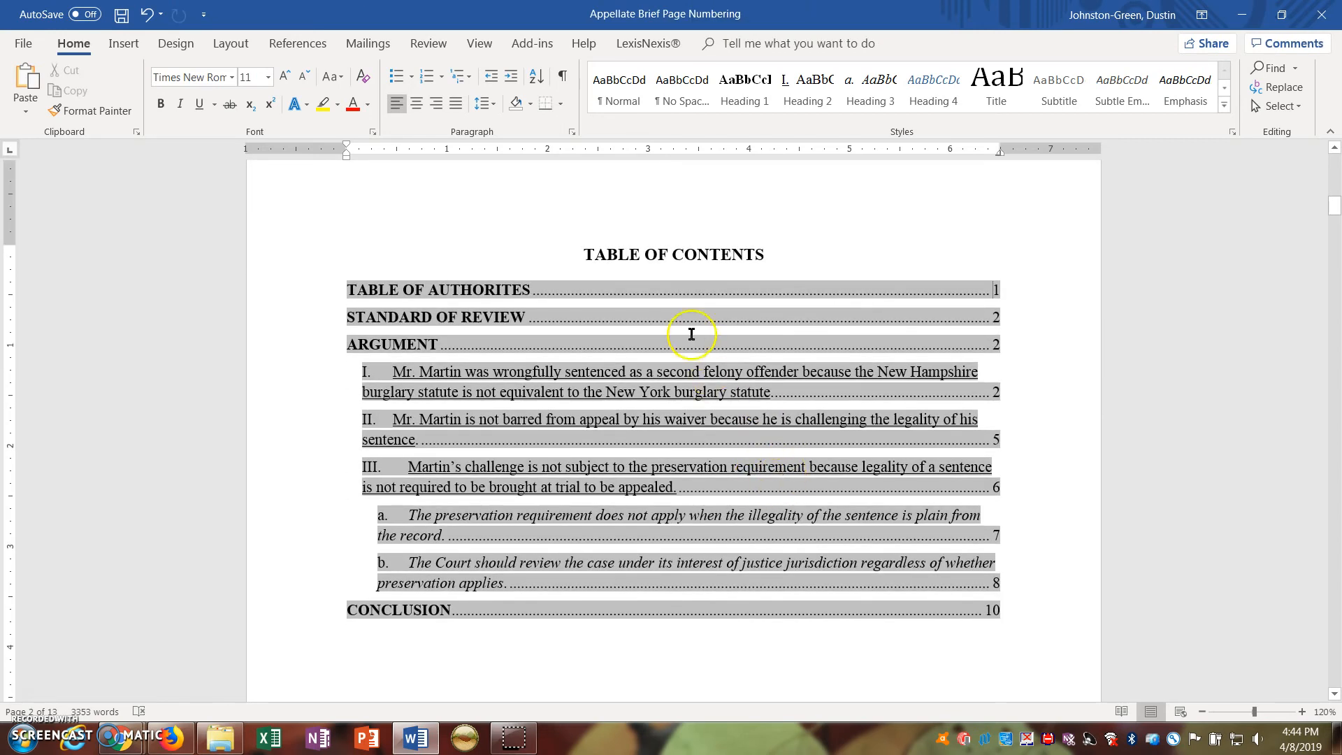
pyautogui.click(650, 291)
pyautogui.click(326, 44)
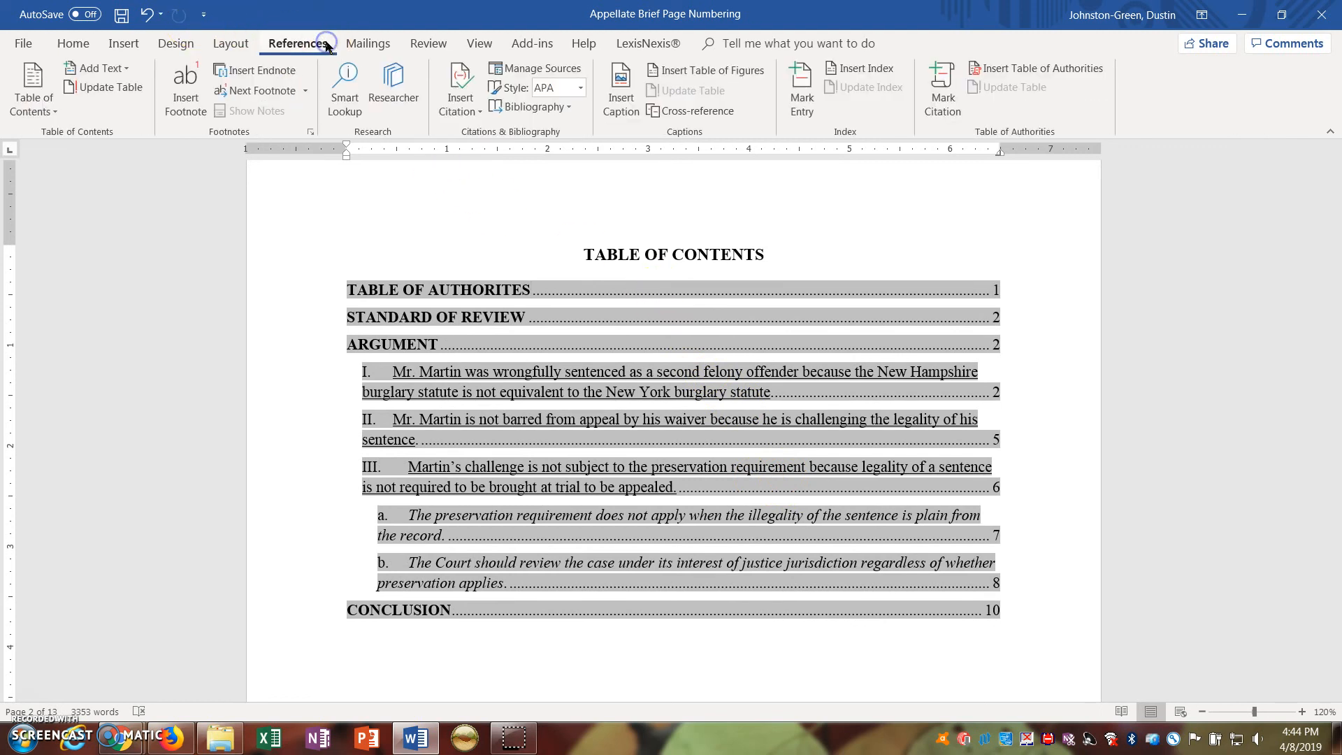
pyautogui.click(112, 90)
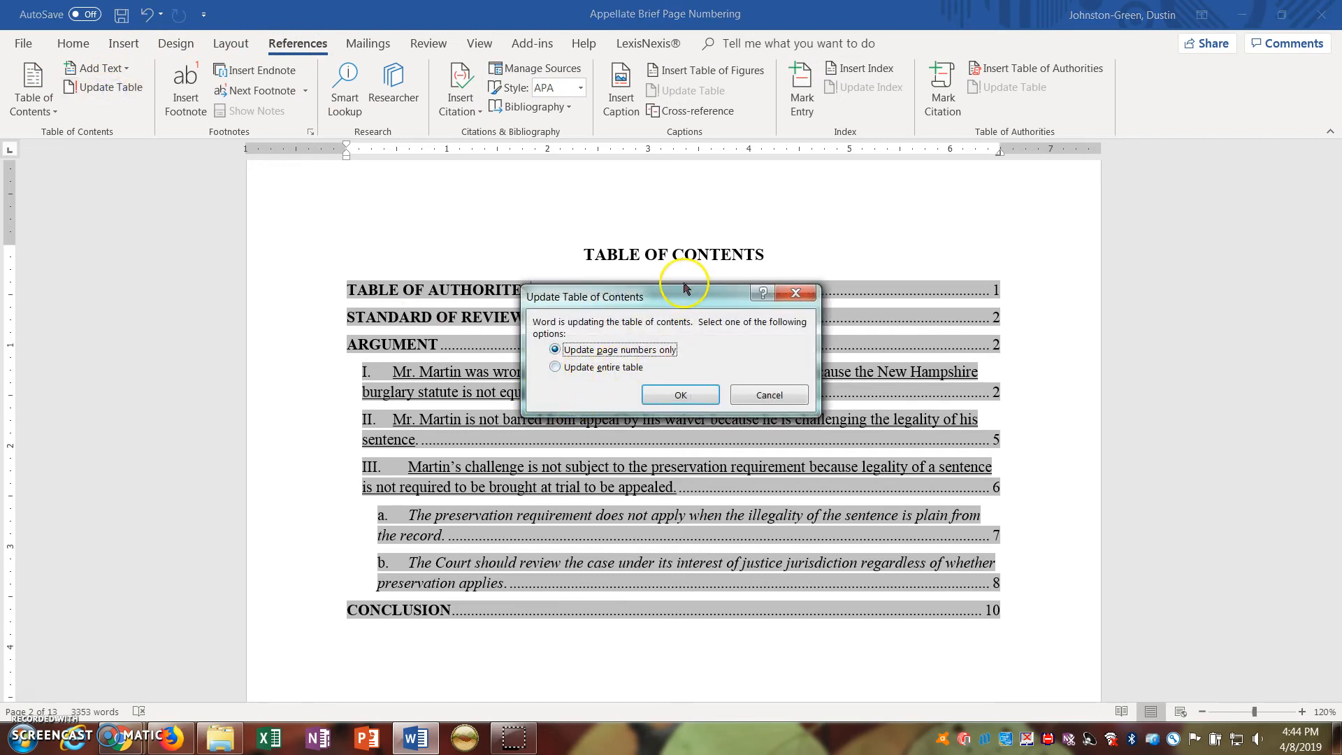
pyautogui.click(678, 395)
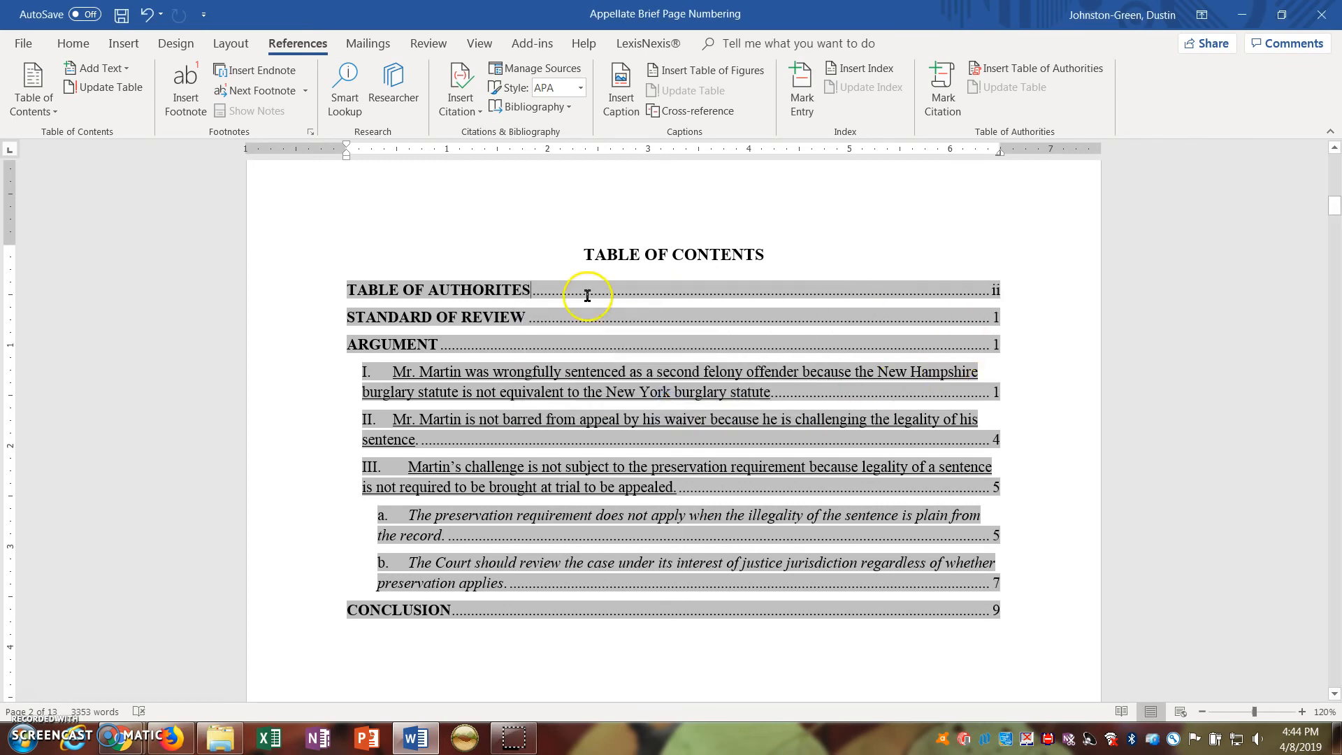